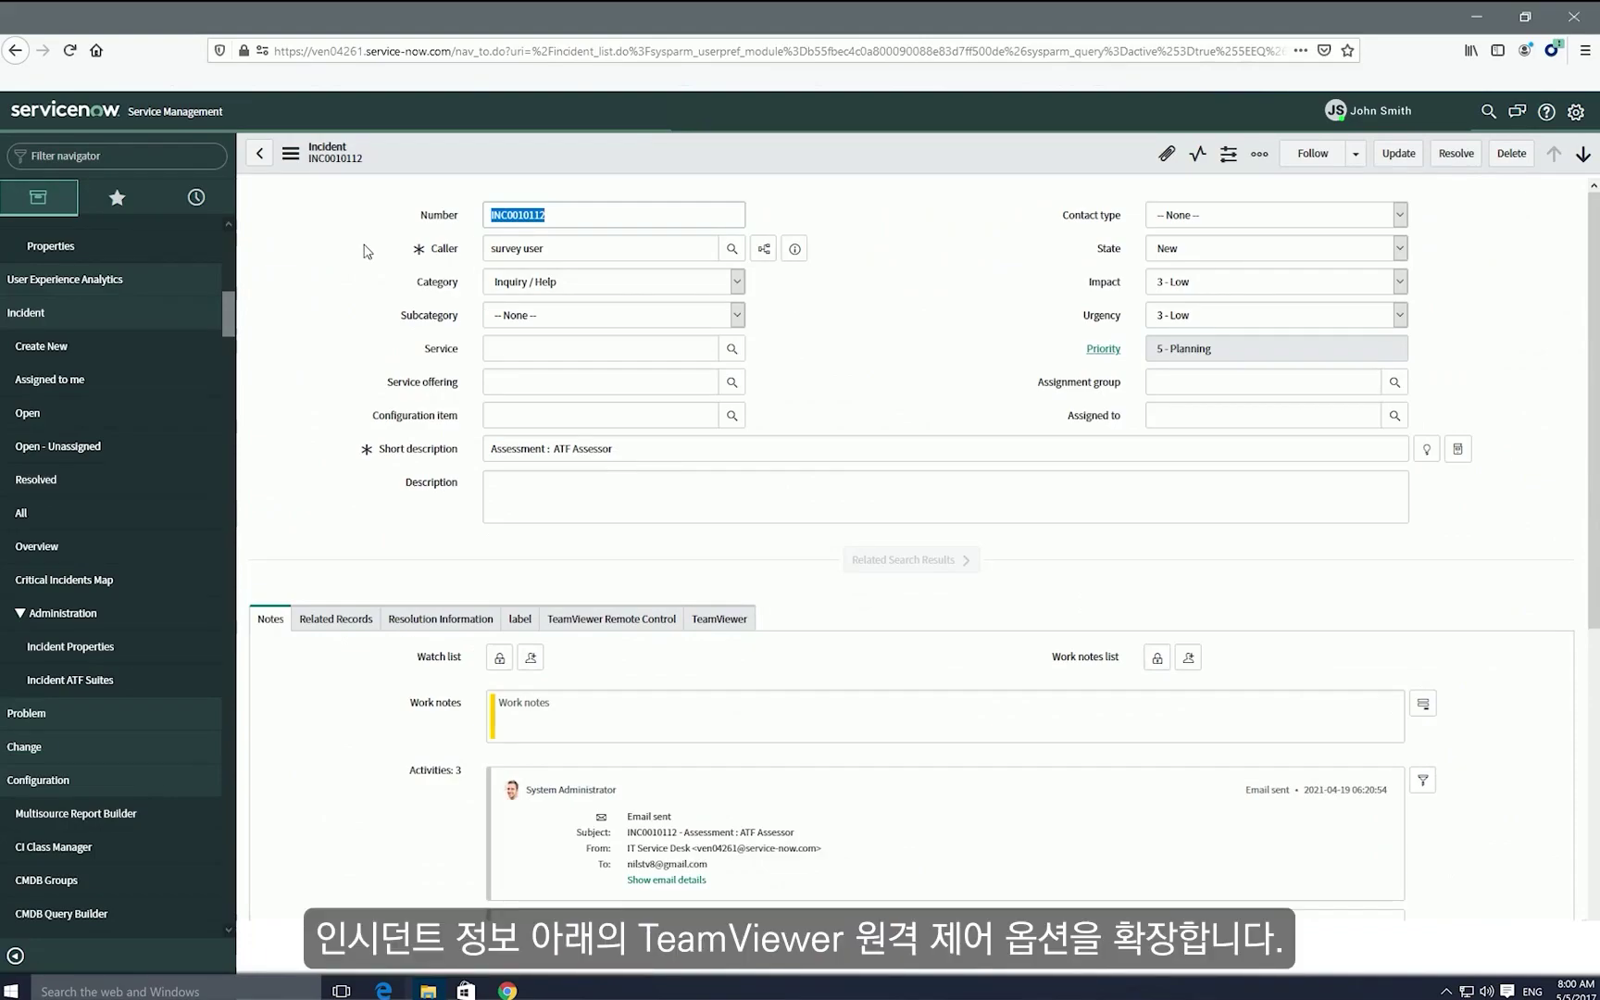
# Show the TeamViewer Remote Control section of incident INC0010112.
pyautogui.click(636, 619)
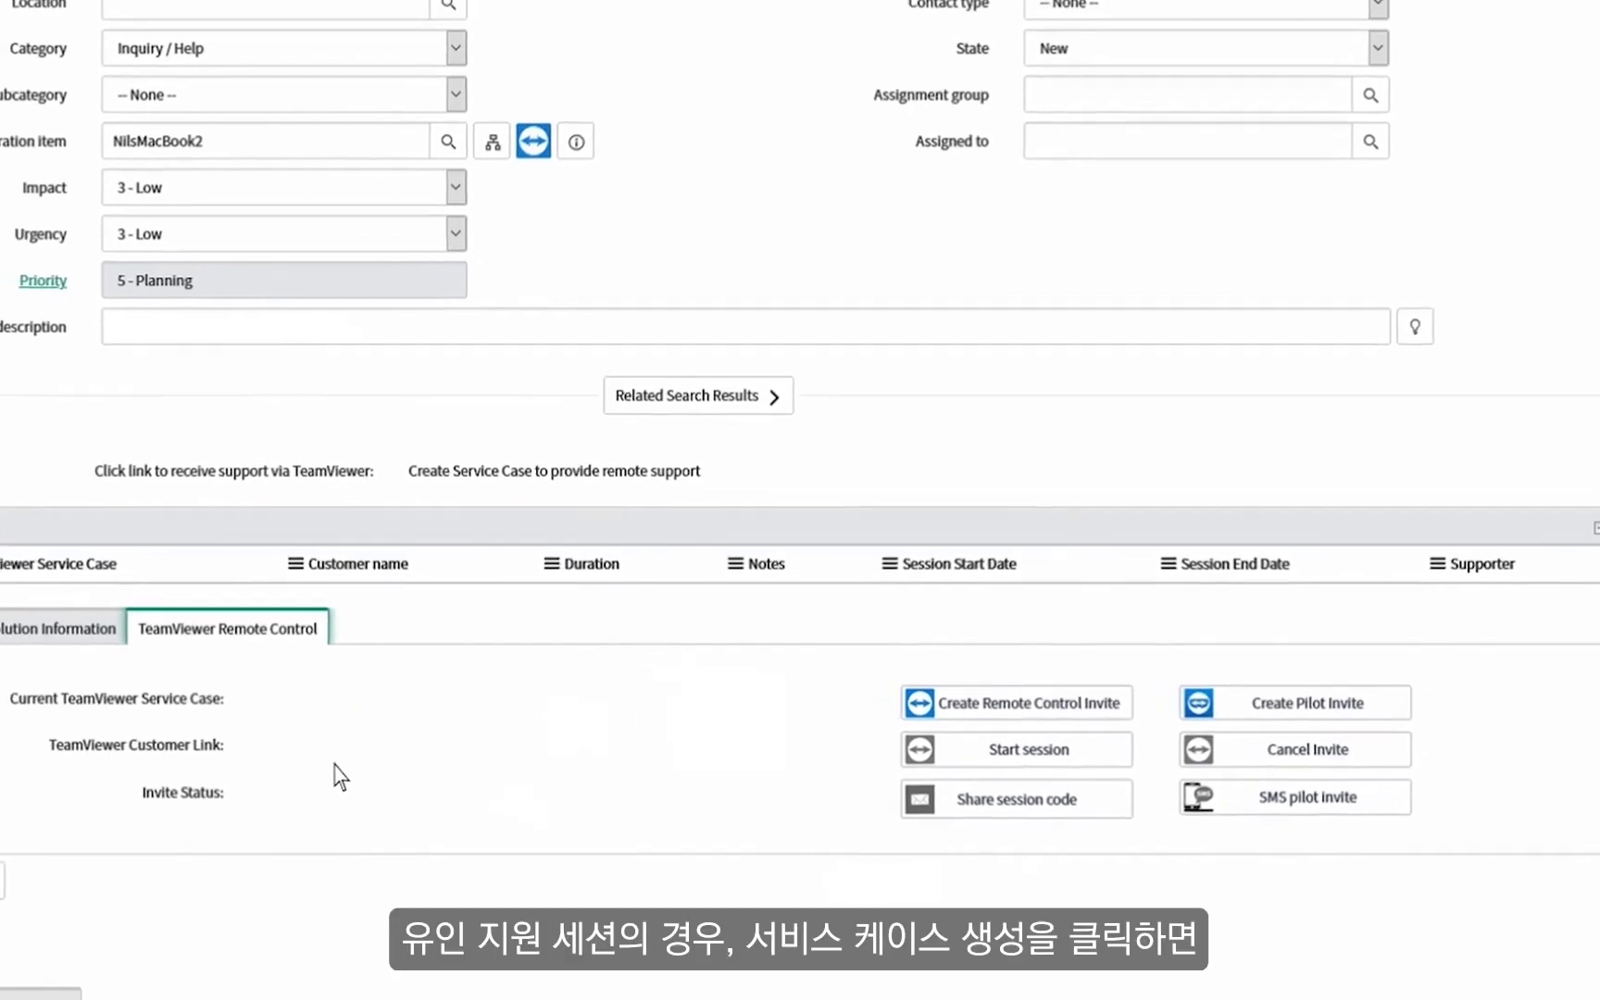
# Create a remote control invite after signing in with the TeamViewer account e-mail and password.
pyautogui.click(949, 681)
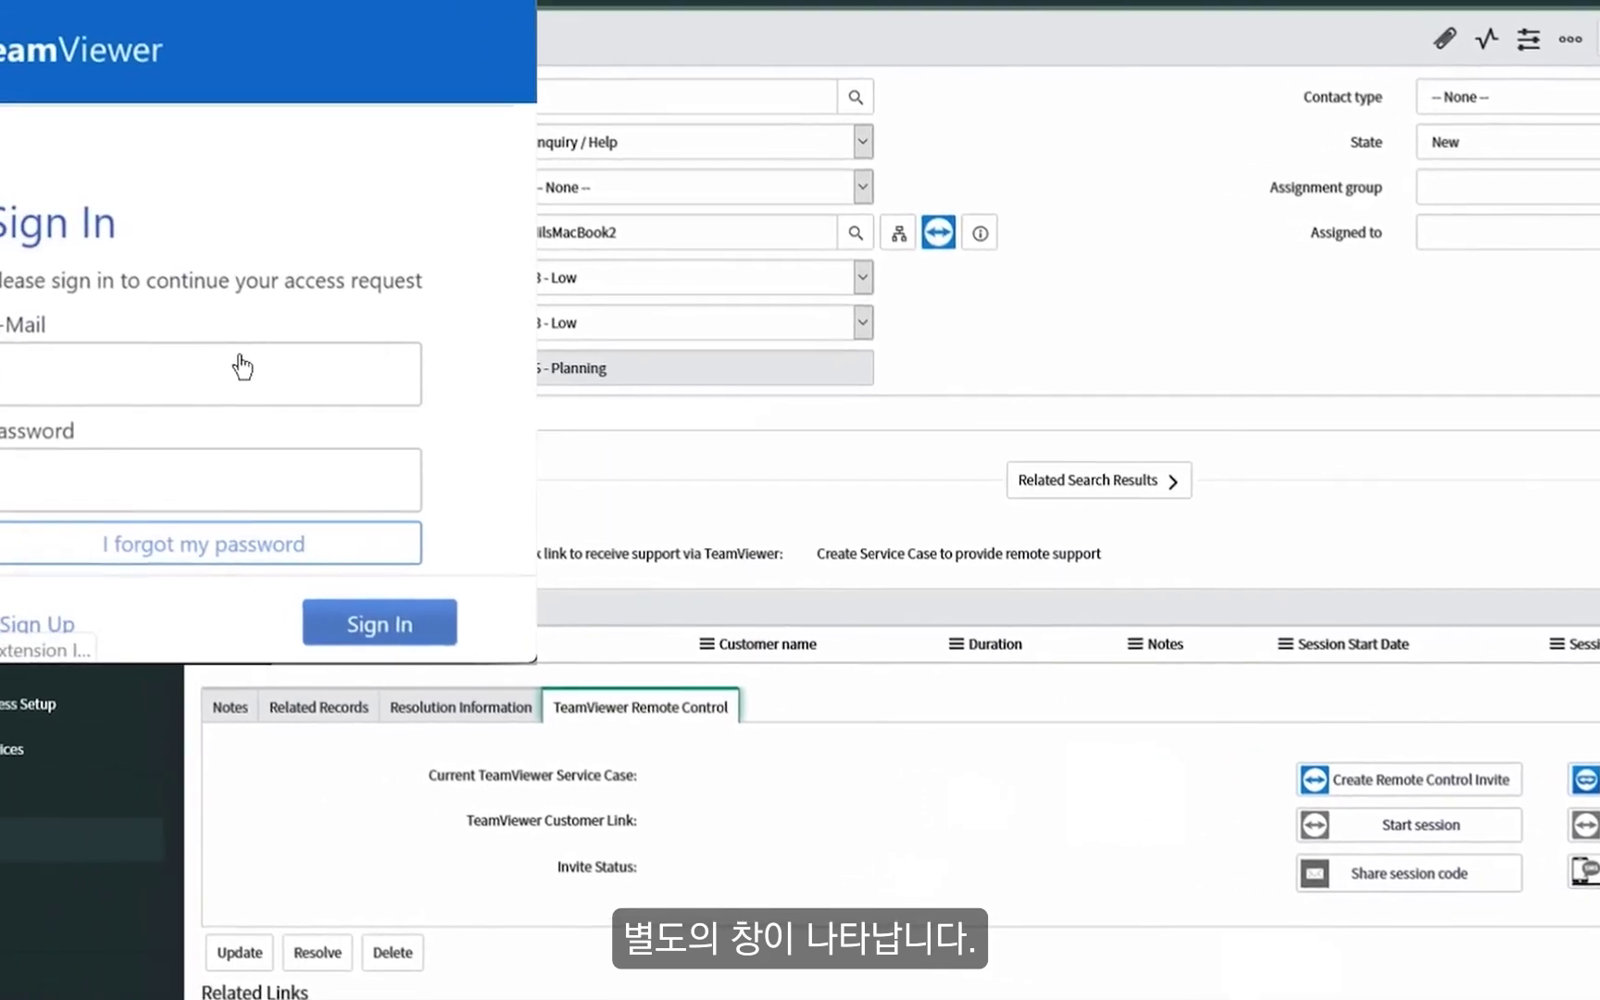
pyautogui.click(111, 354)
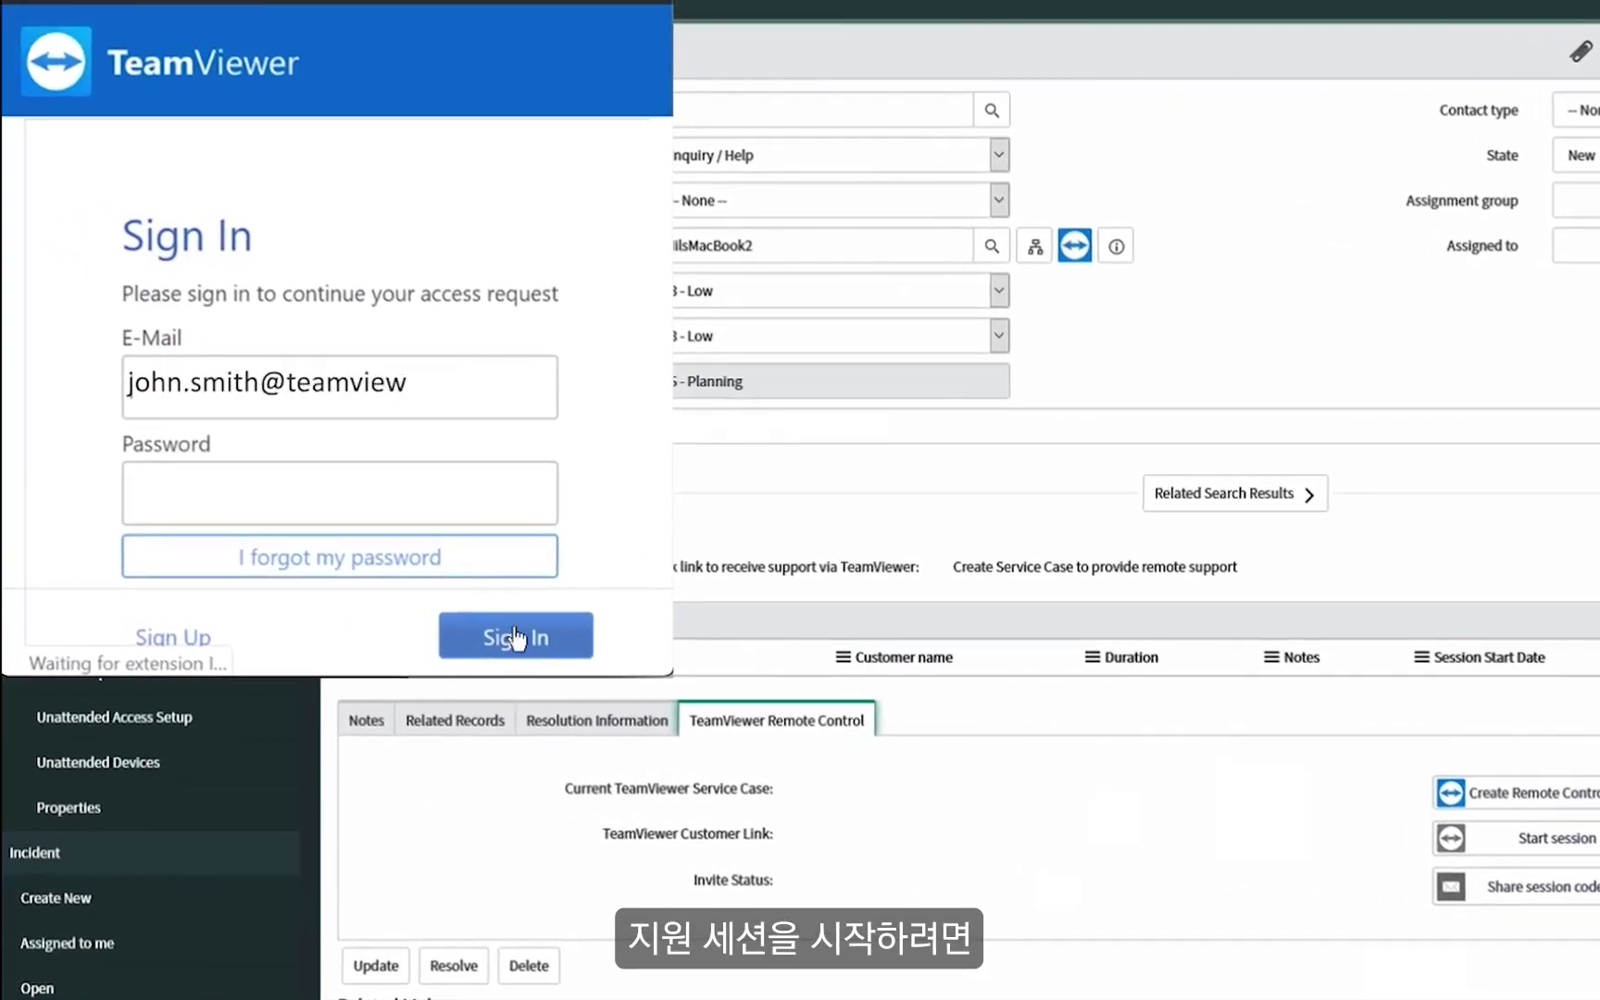
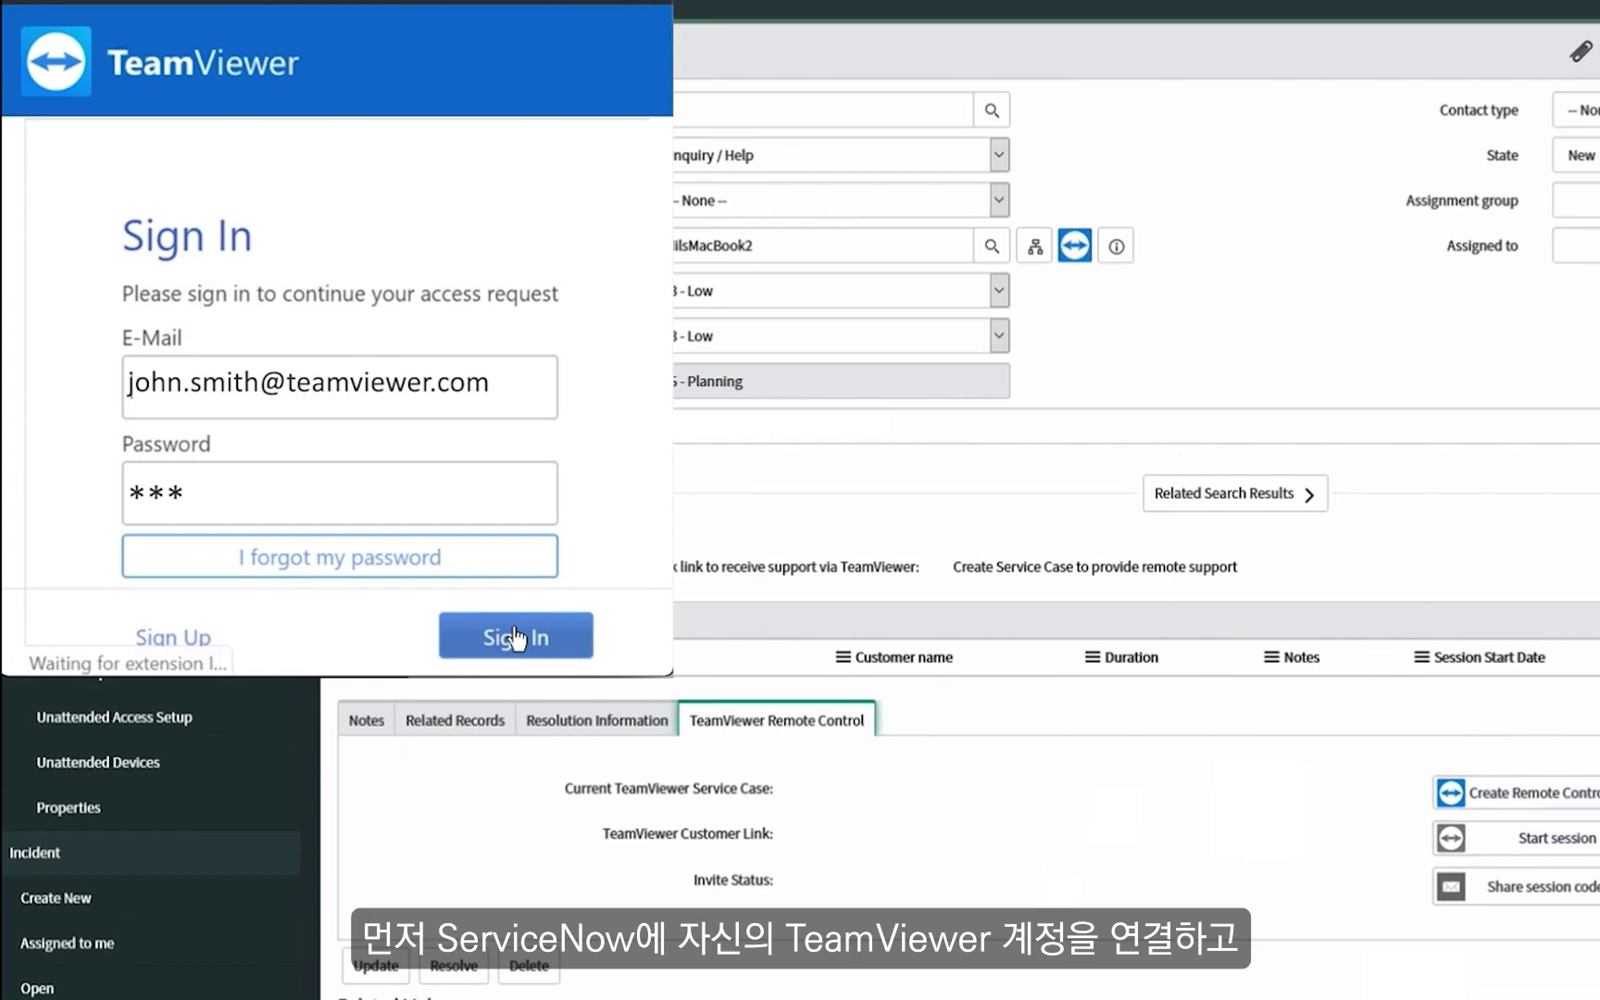
pyautogui.write('**')
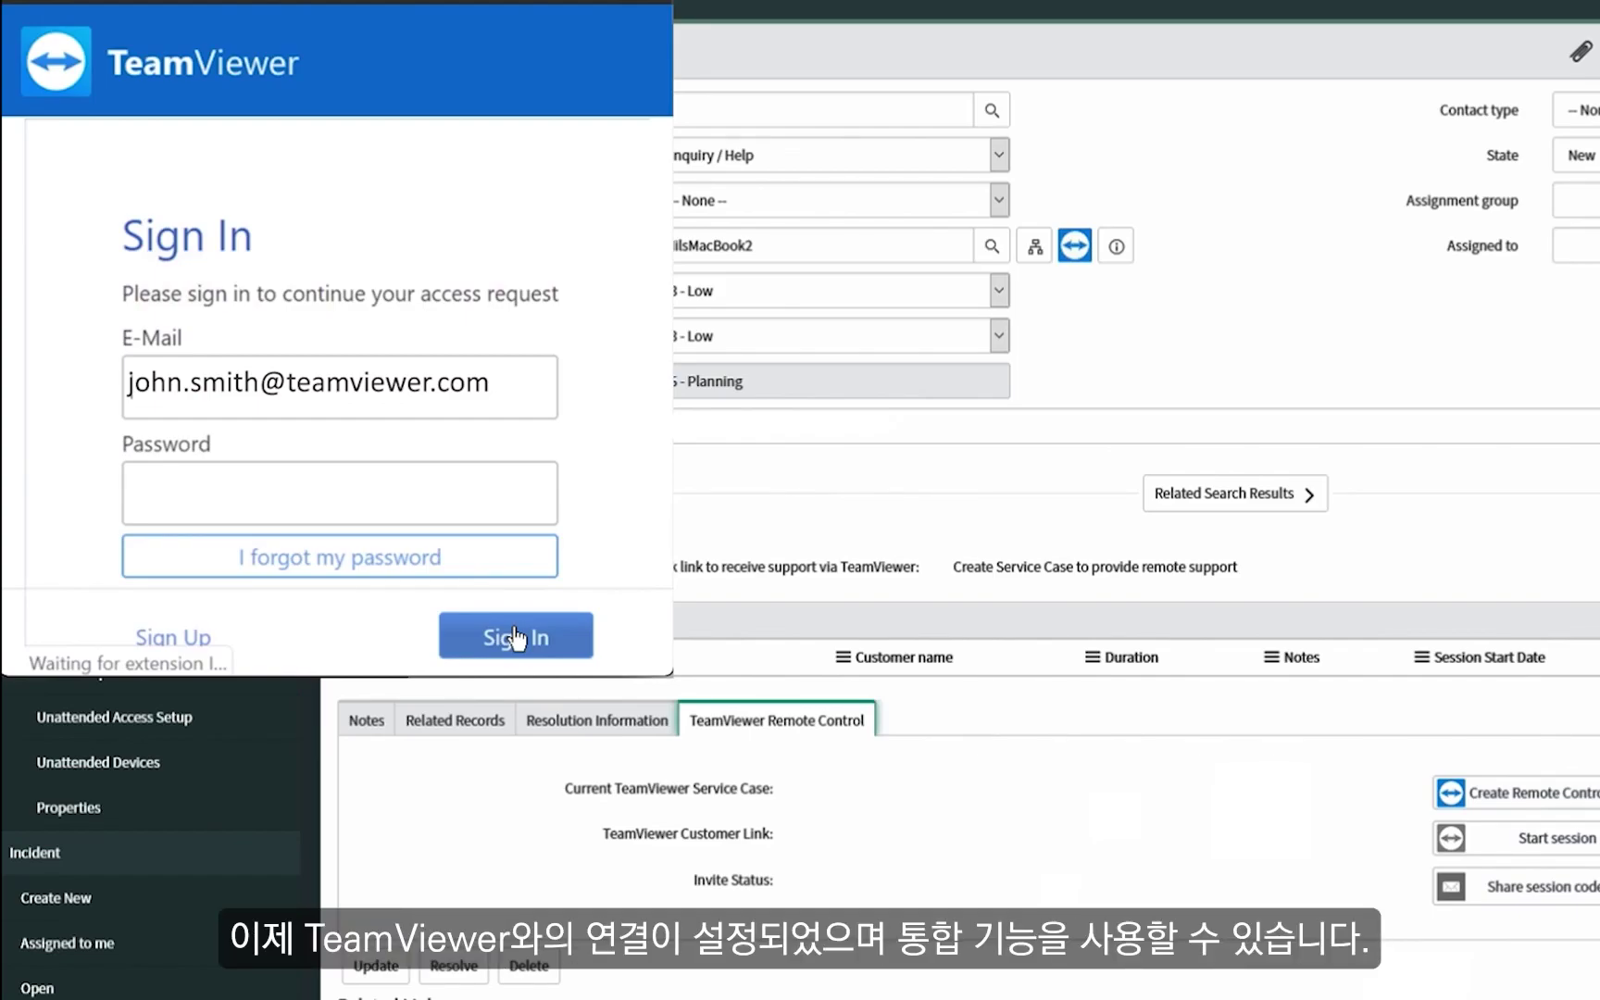
pyautogui.click(523, 633)
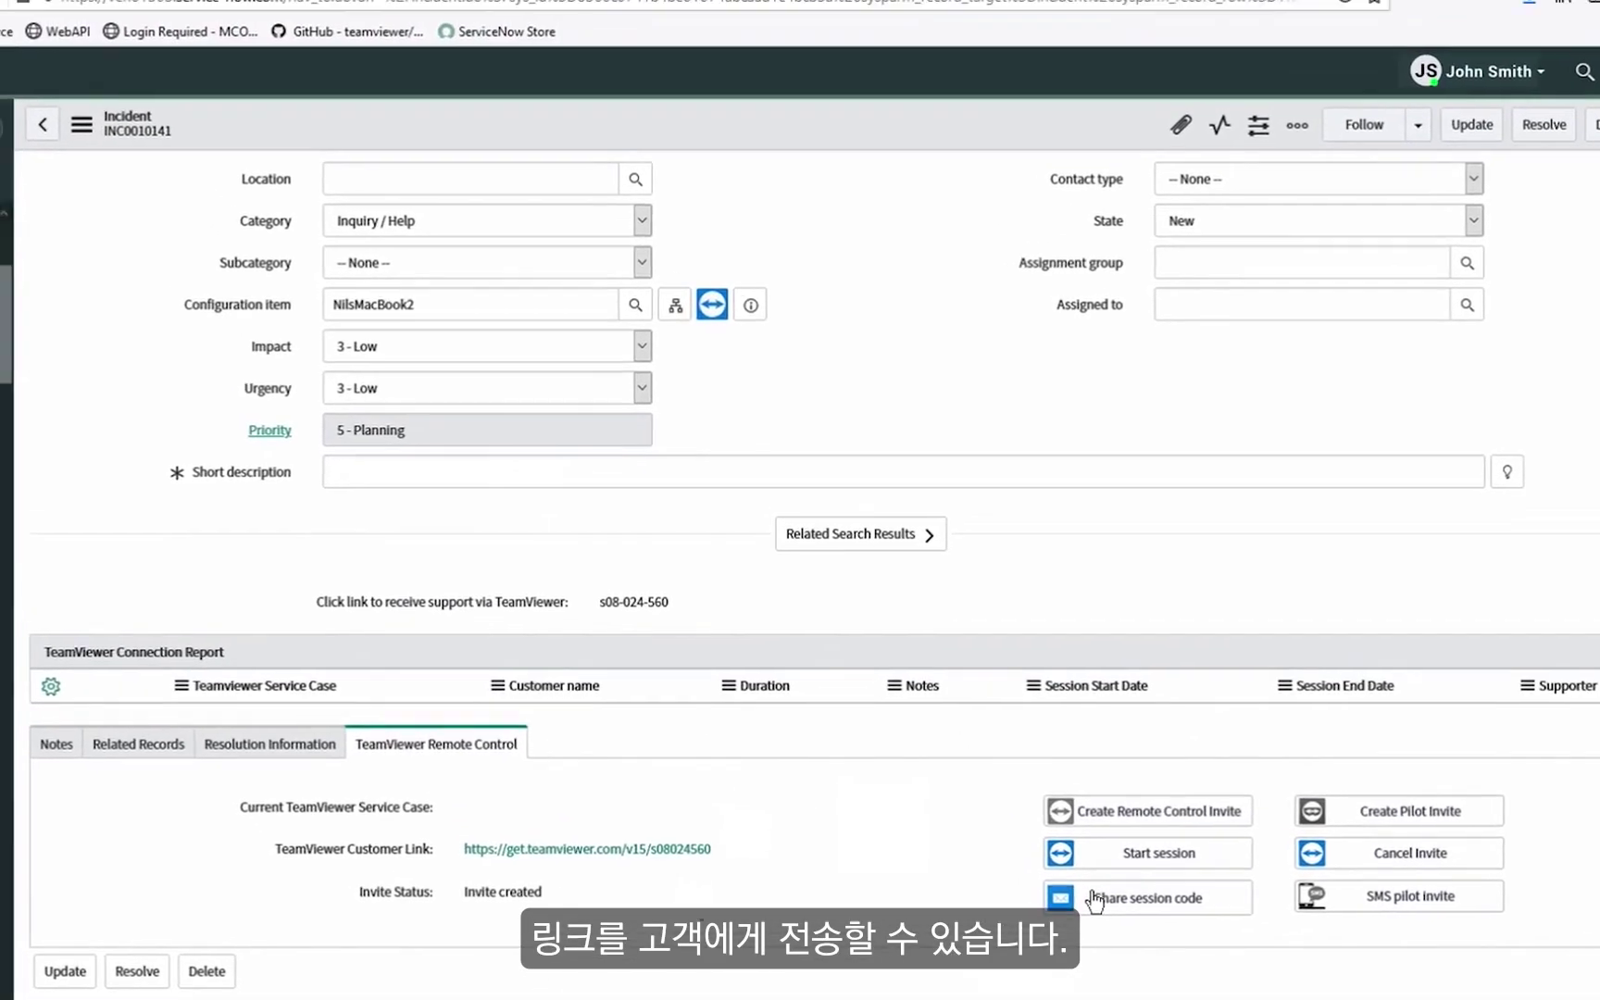
# E-mail the session code to the customer using the Remote Invite Template1 quick message.
pyautogui.click(1095, 897)
pyautogui.click(1007, 121)
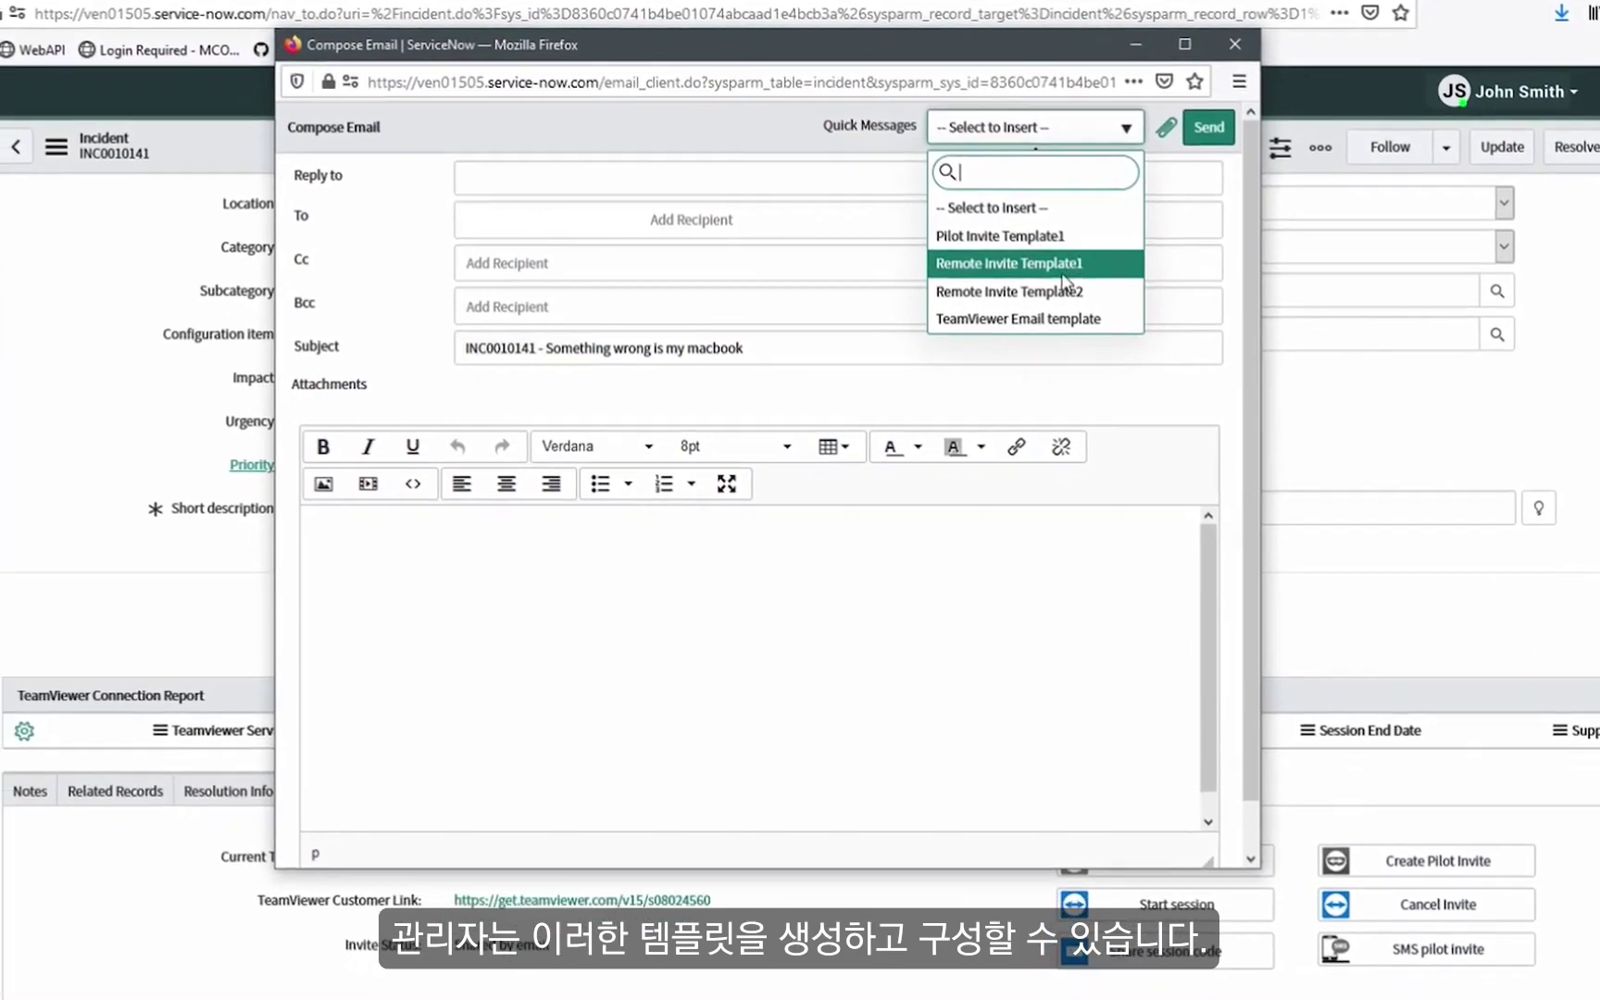
pyautogui.click(1053, 294)
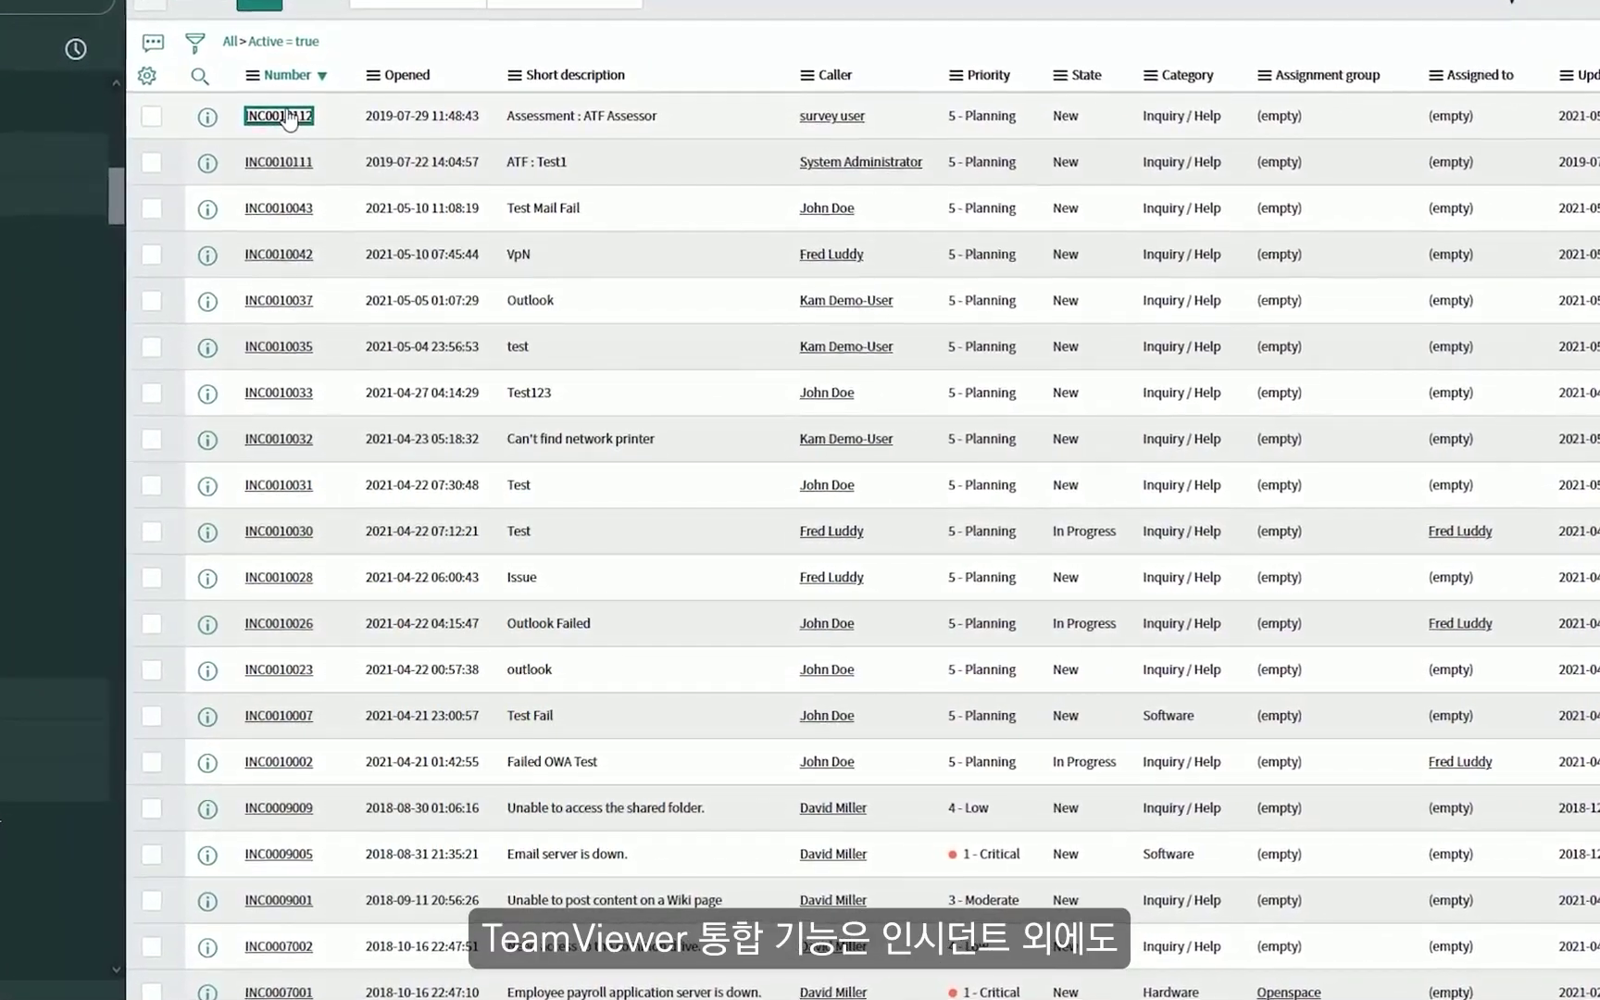
# Reopen INC0010112, create another remote control invite, and open the Online Service Cases list.
pyautogui.click(286, 113)
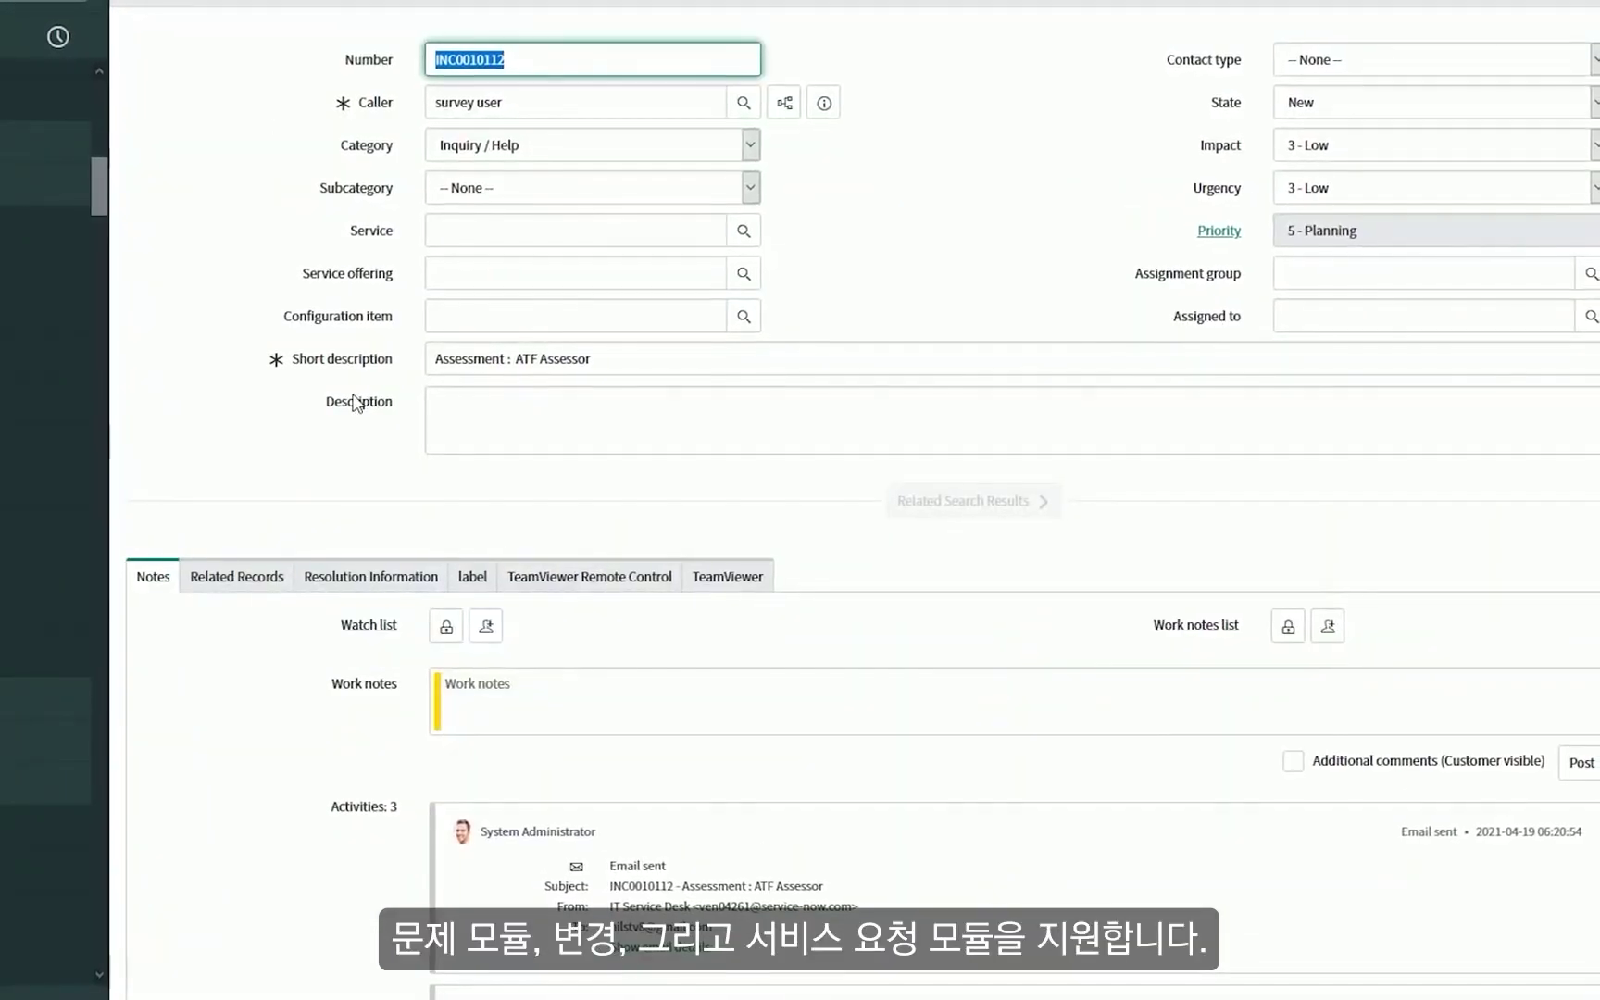
pyautogui.click(617, 574)
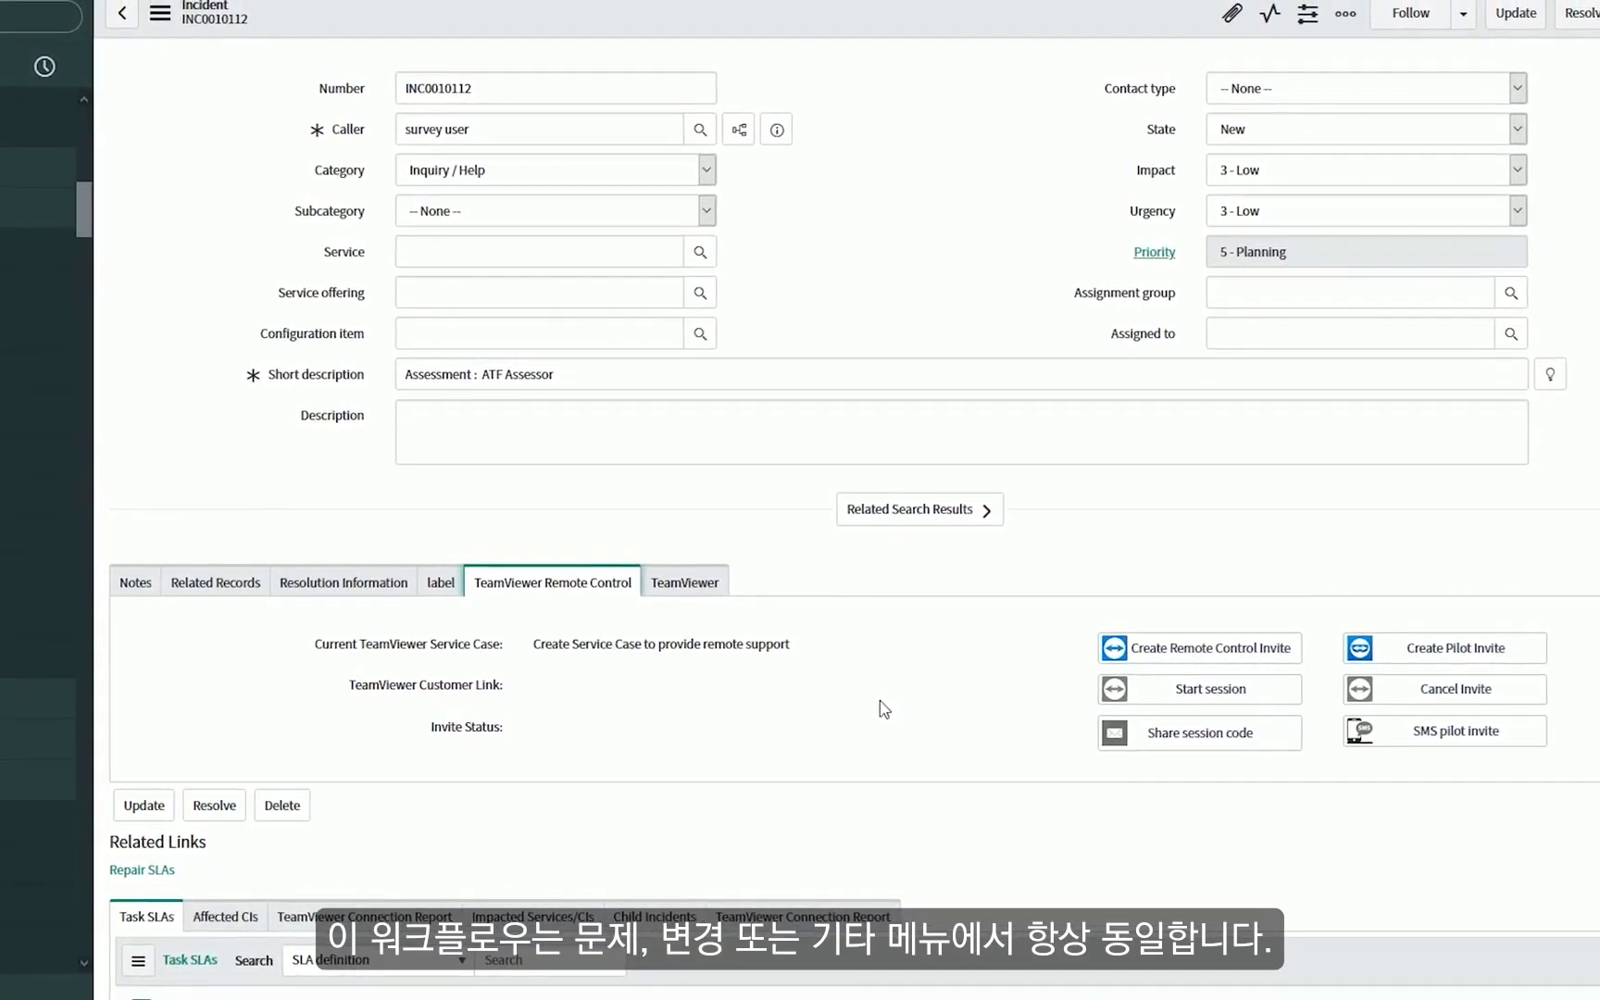
pyautogui.click(1110, 653)
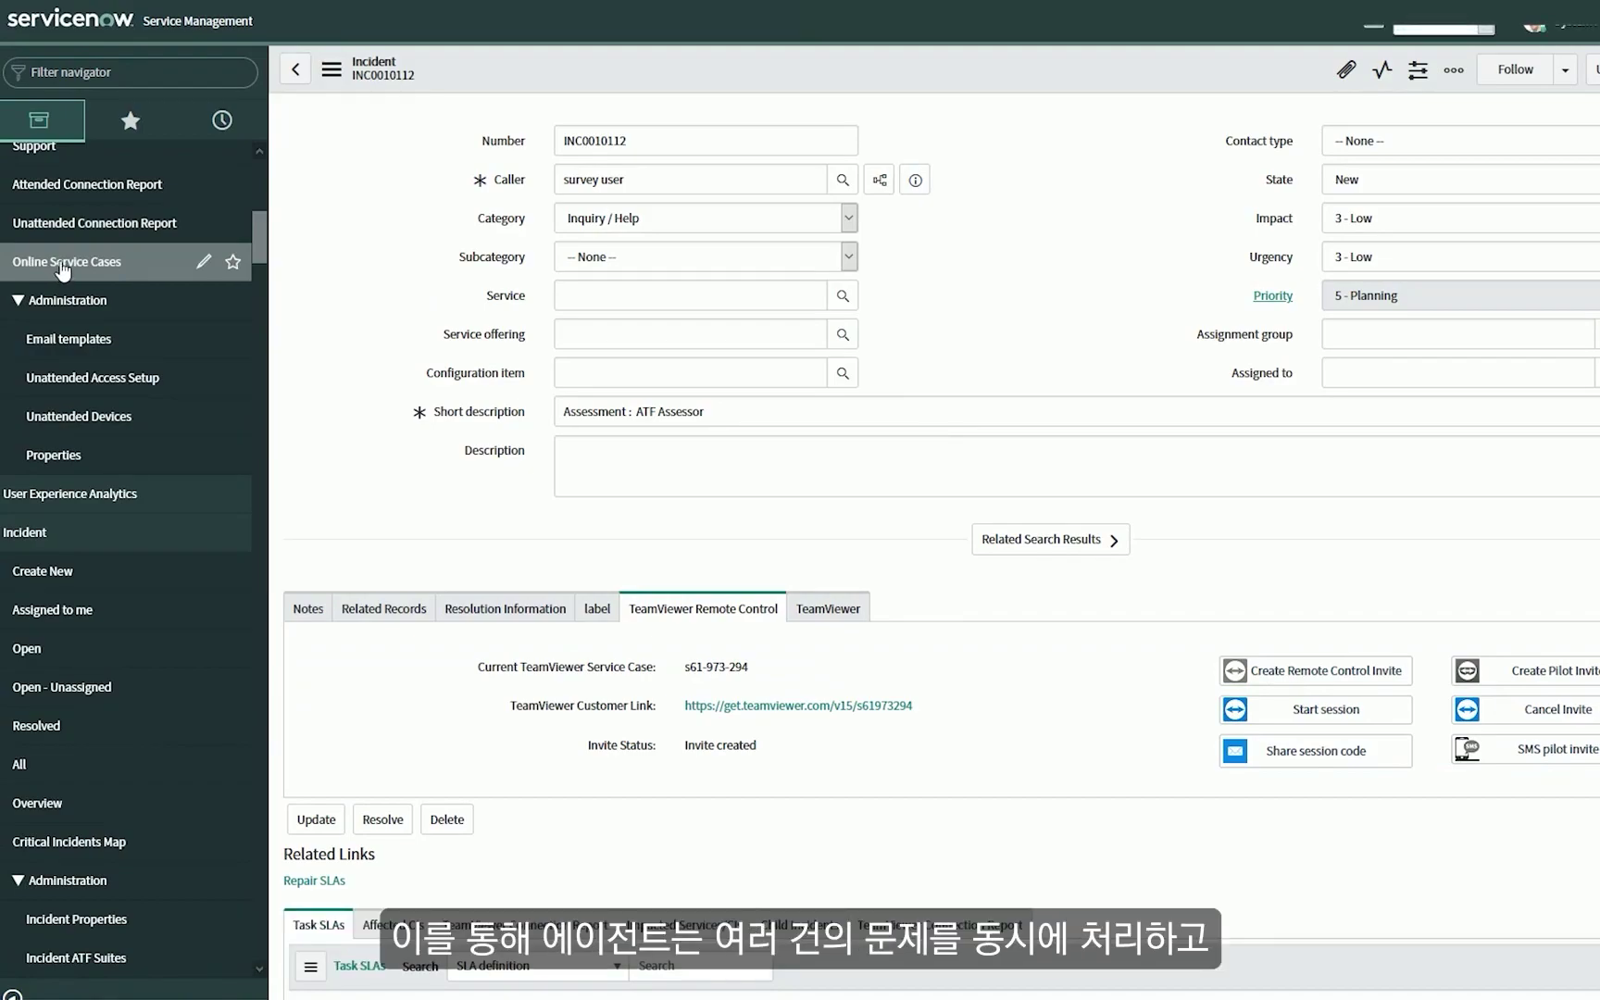
pyautogui.click(61, 264)
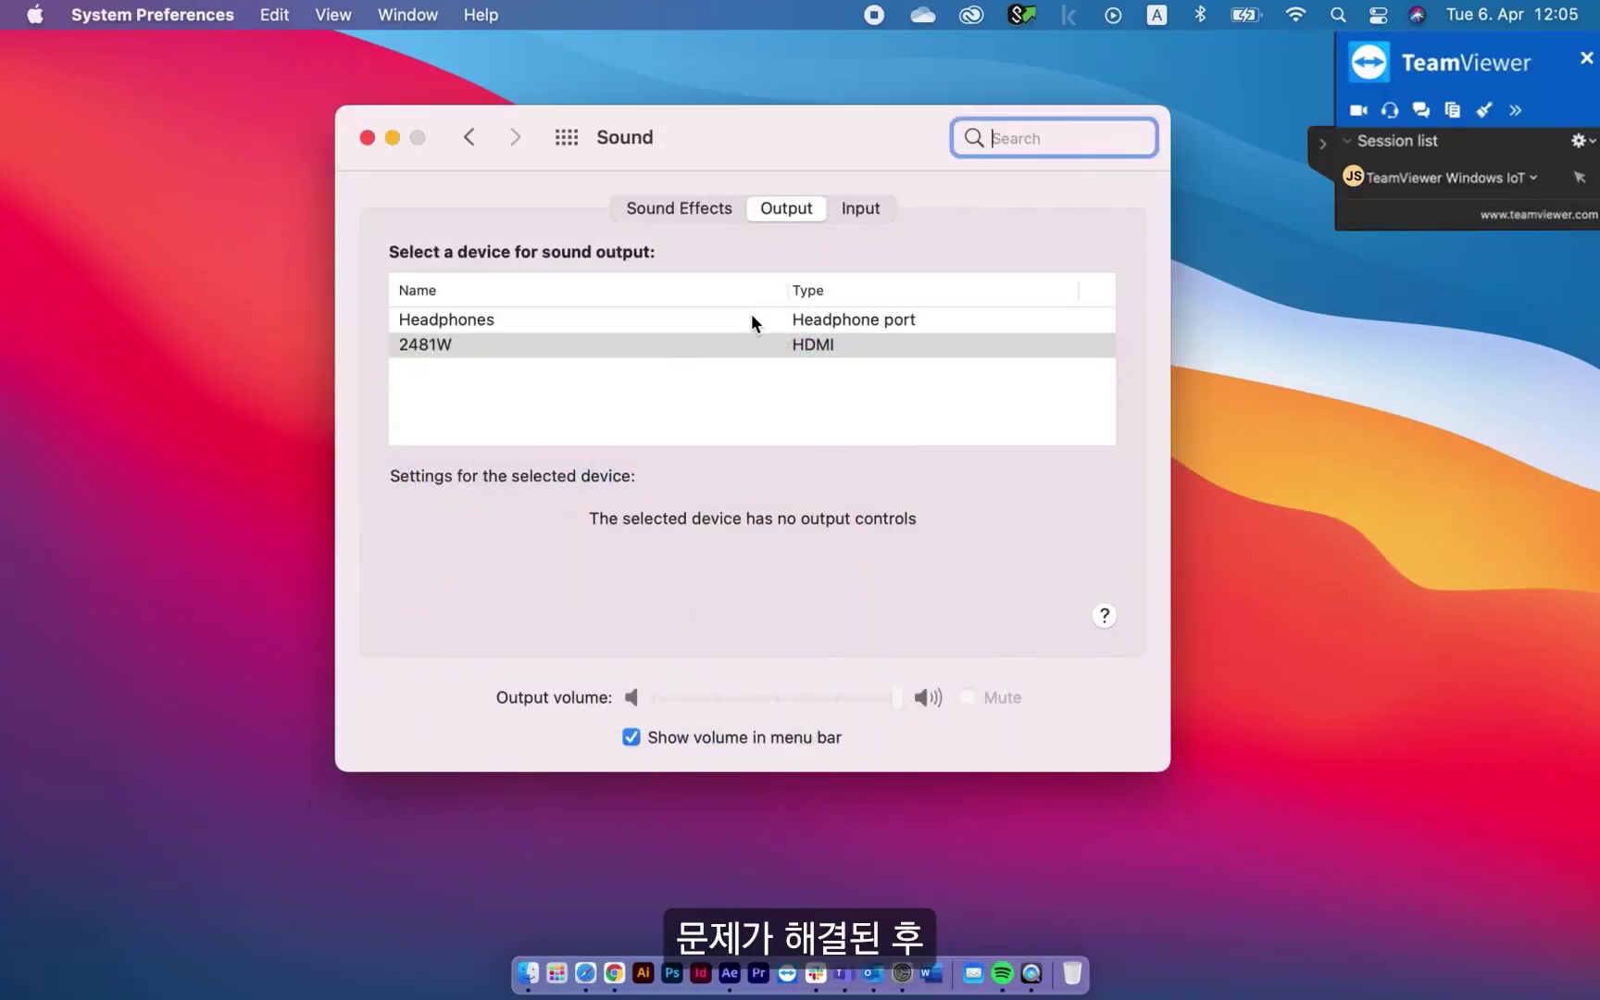
# Check the remote Mac's sound output devices, then close its Sound preferences.
pyautogui.click(750, 319)
pyautogui.click(368, 137)
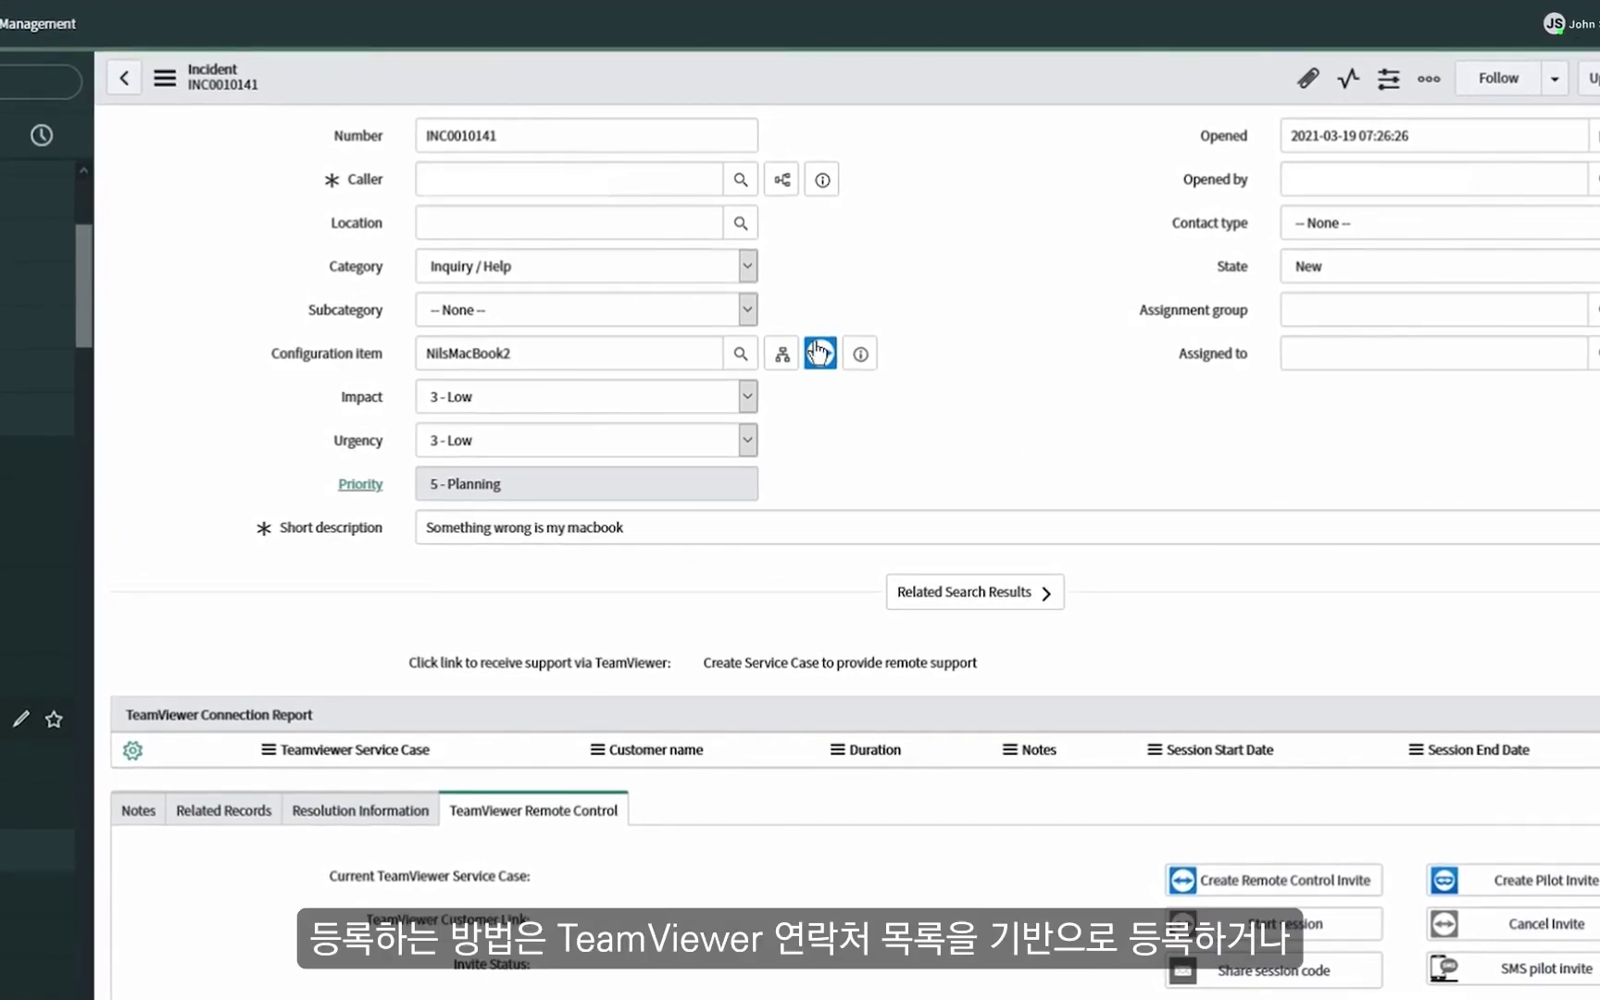
# Start a TeamViewer connection to the configuration item and SMS a pilot invite to the customer's mobile number.
pyautogui.click(820, 352)
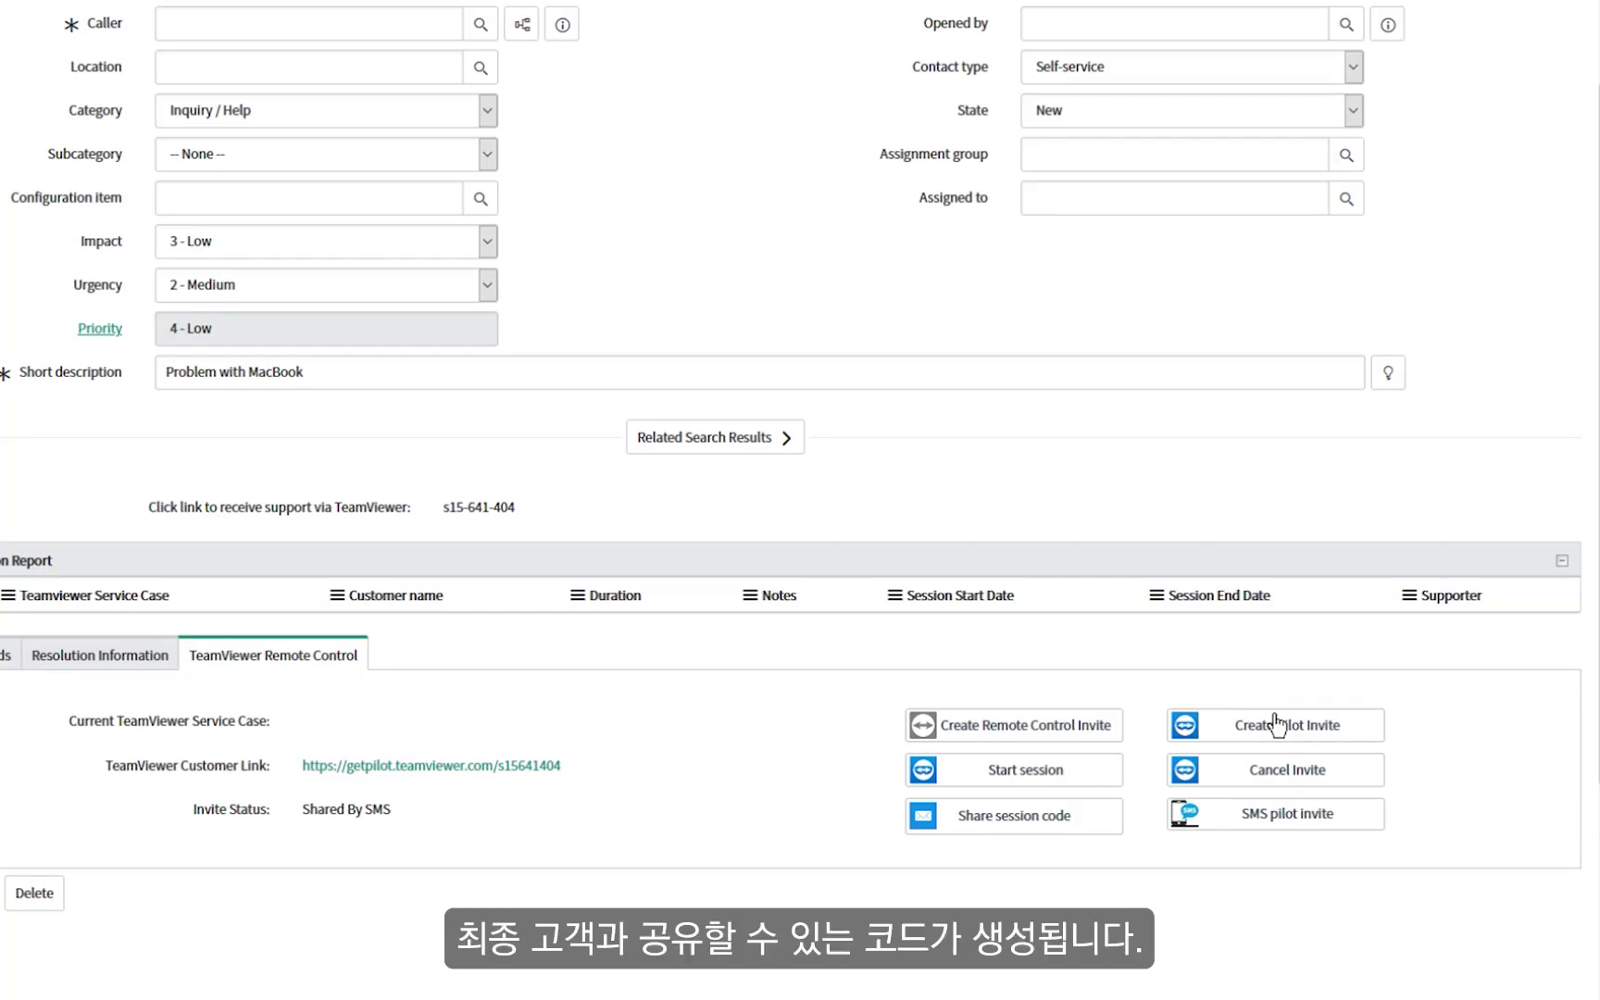
pyautogui.click(1278, 725)
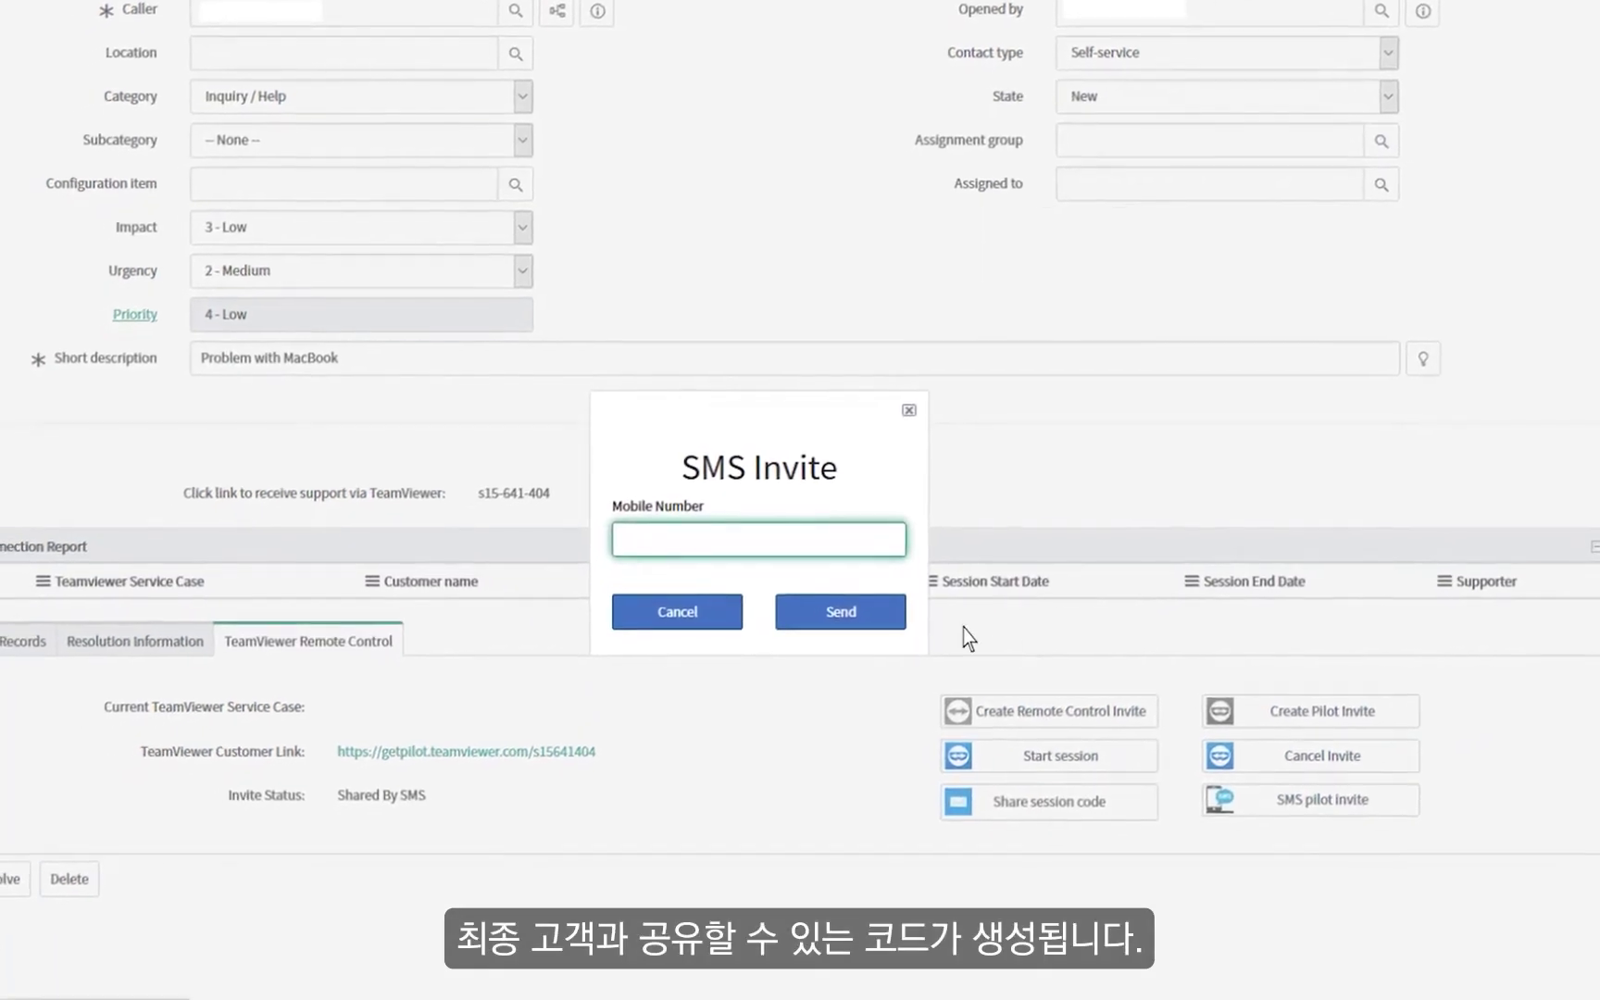
pyautogui.write('+49160123456789')
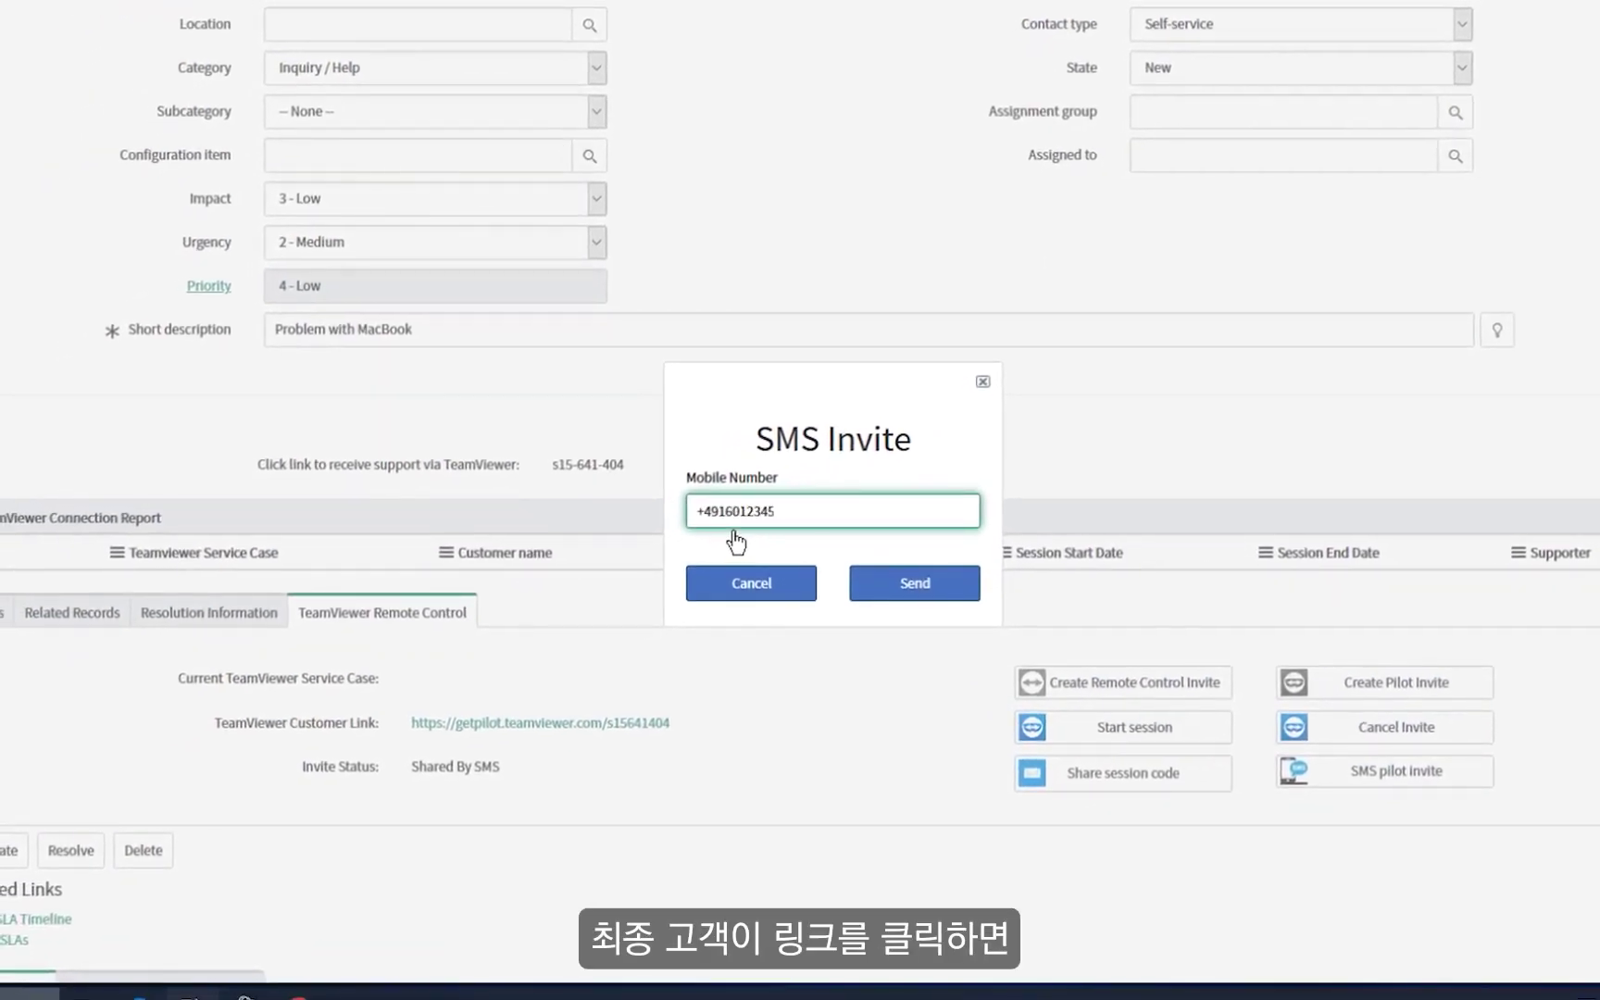
pyautogui.click(917, 582)
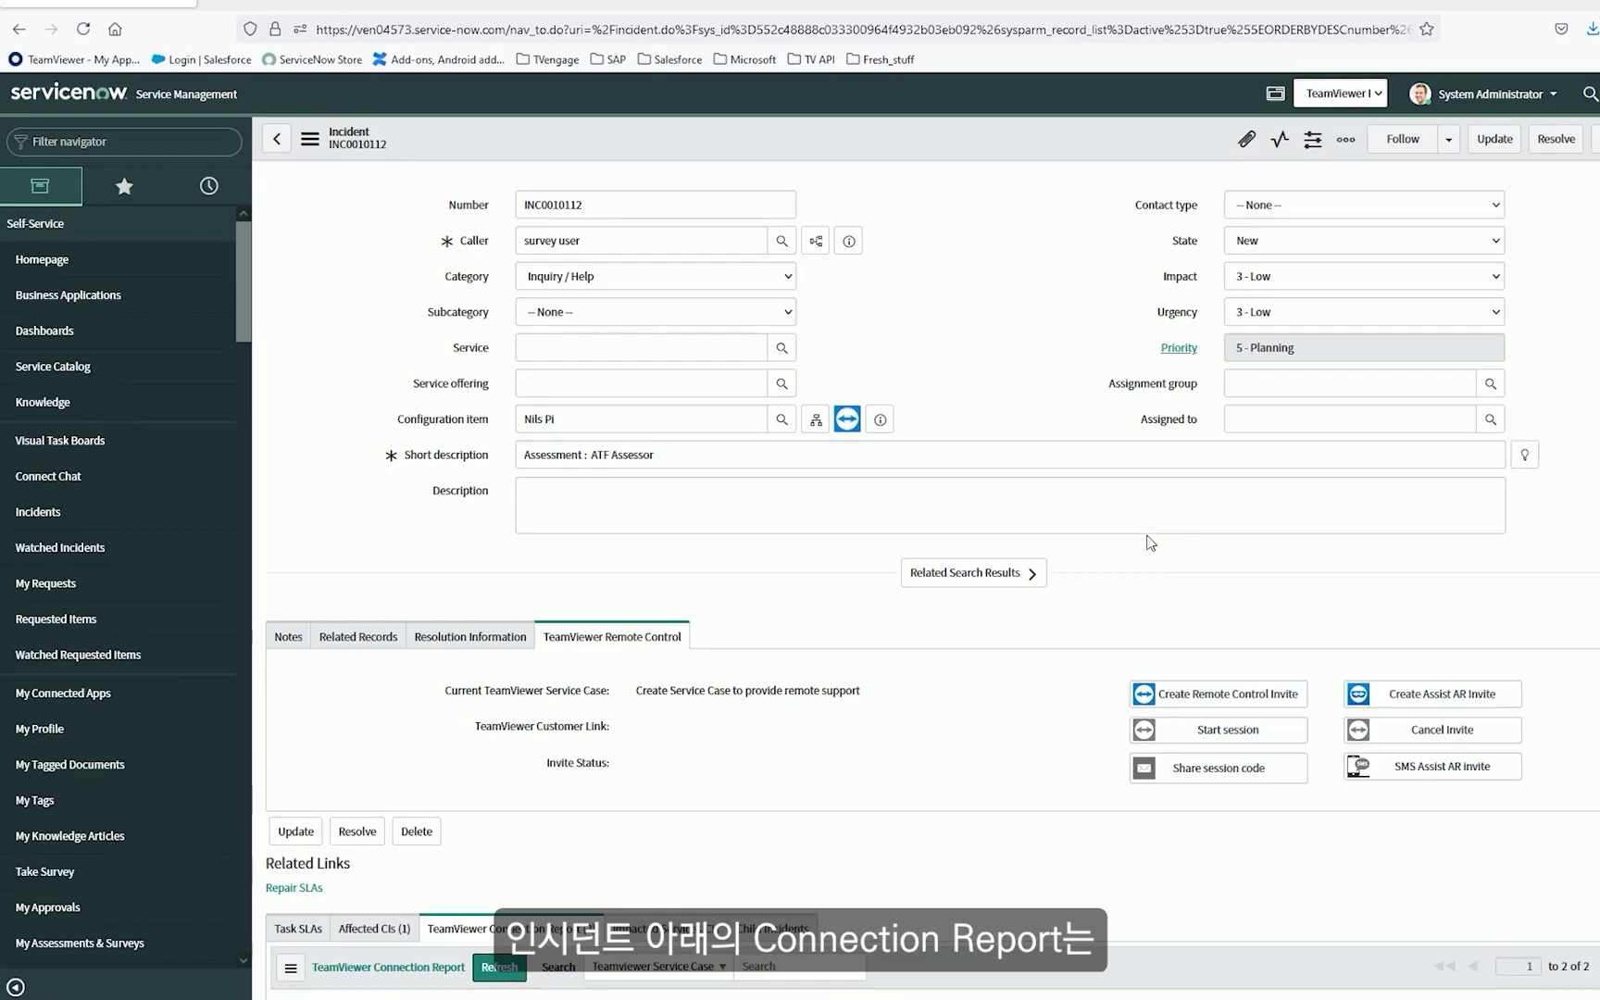
# Refresh the TeamViewer Connection Report, open the Attended Connection Report, and filter the navigator by 'worksp'.
pyautogui.scroll(-3, 1139, 537)
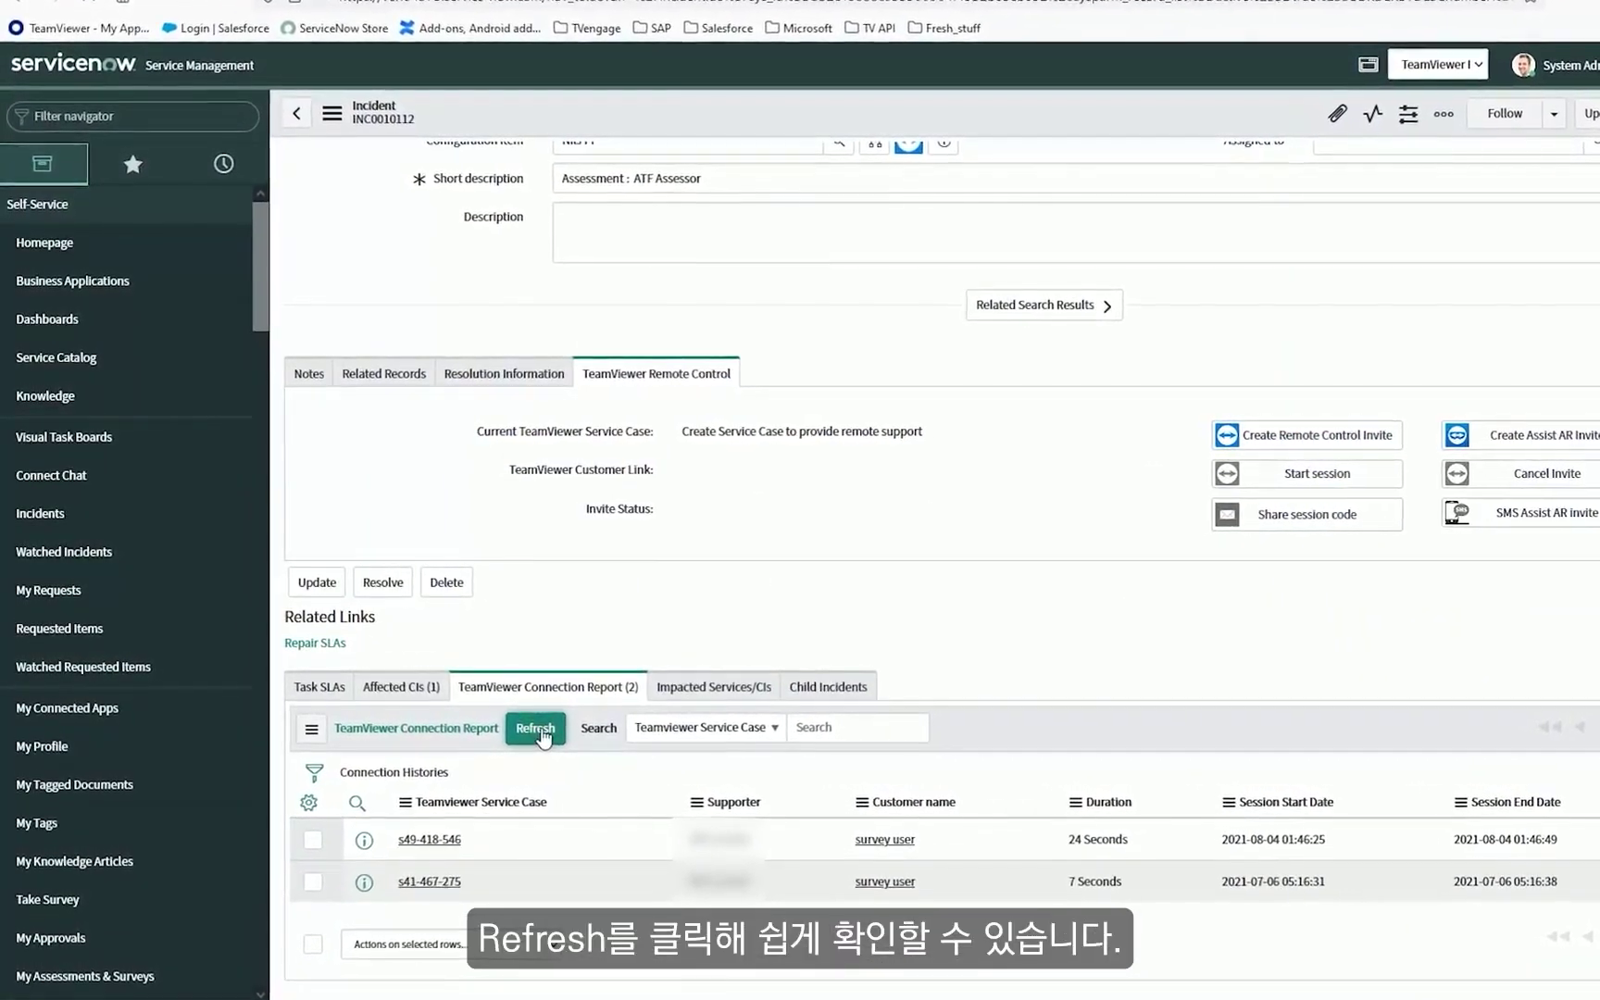
pyautogui.click(537, 729)
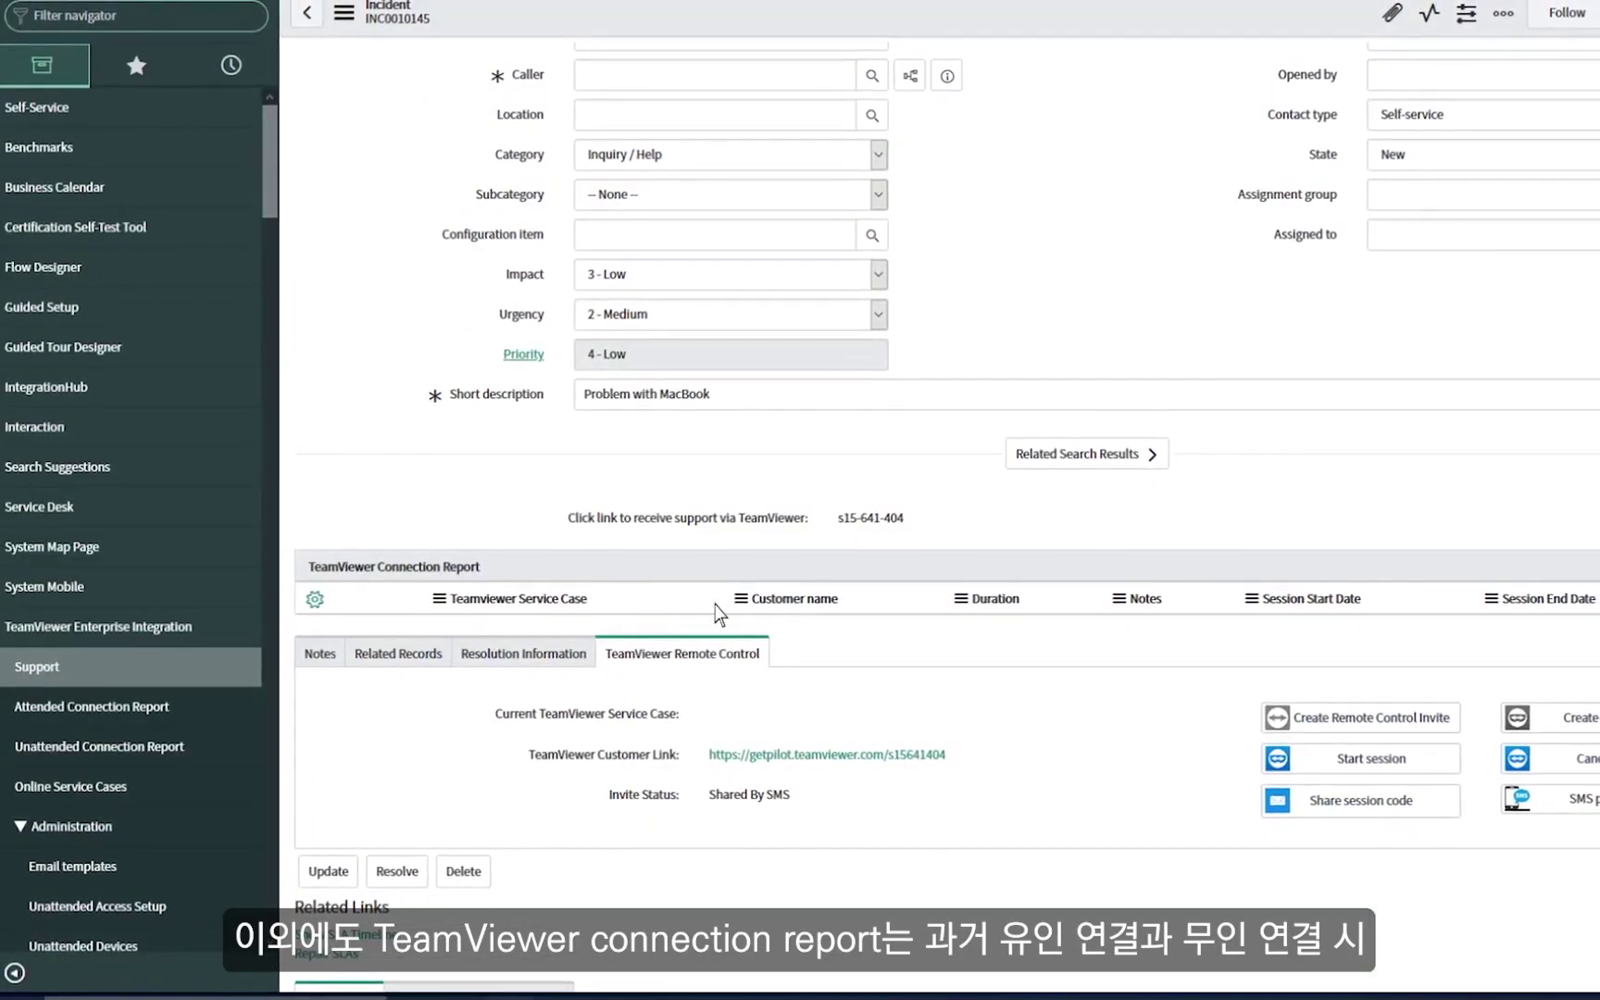
pyautogui.click(60, 706)
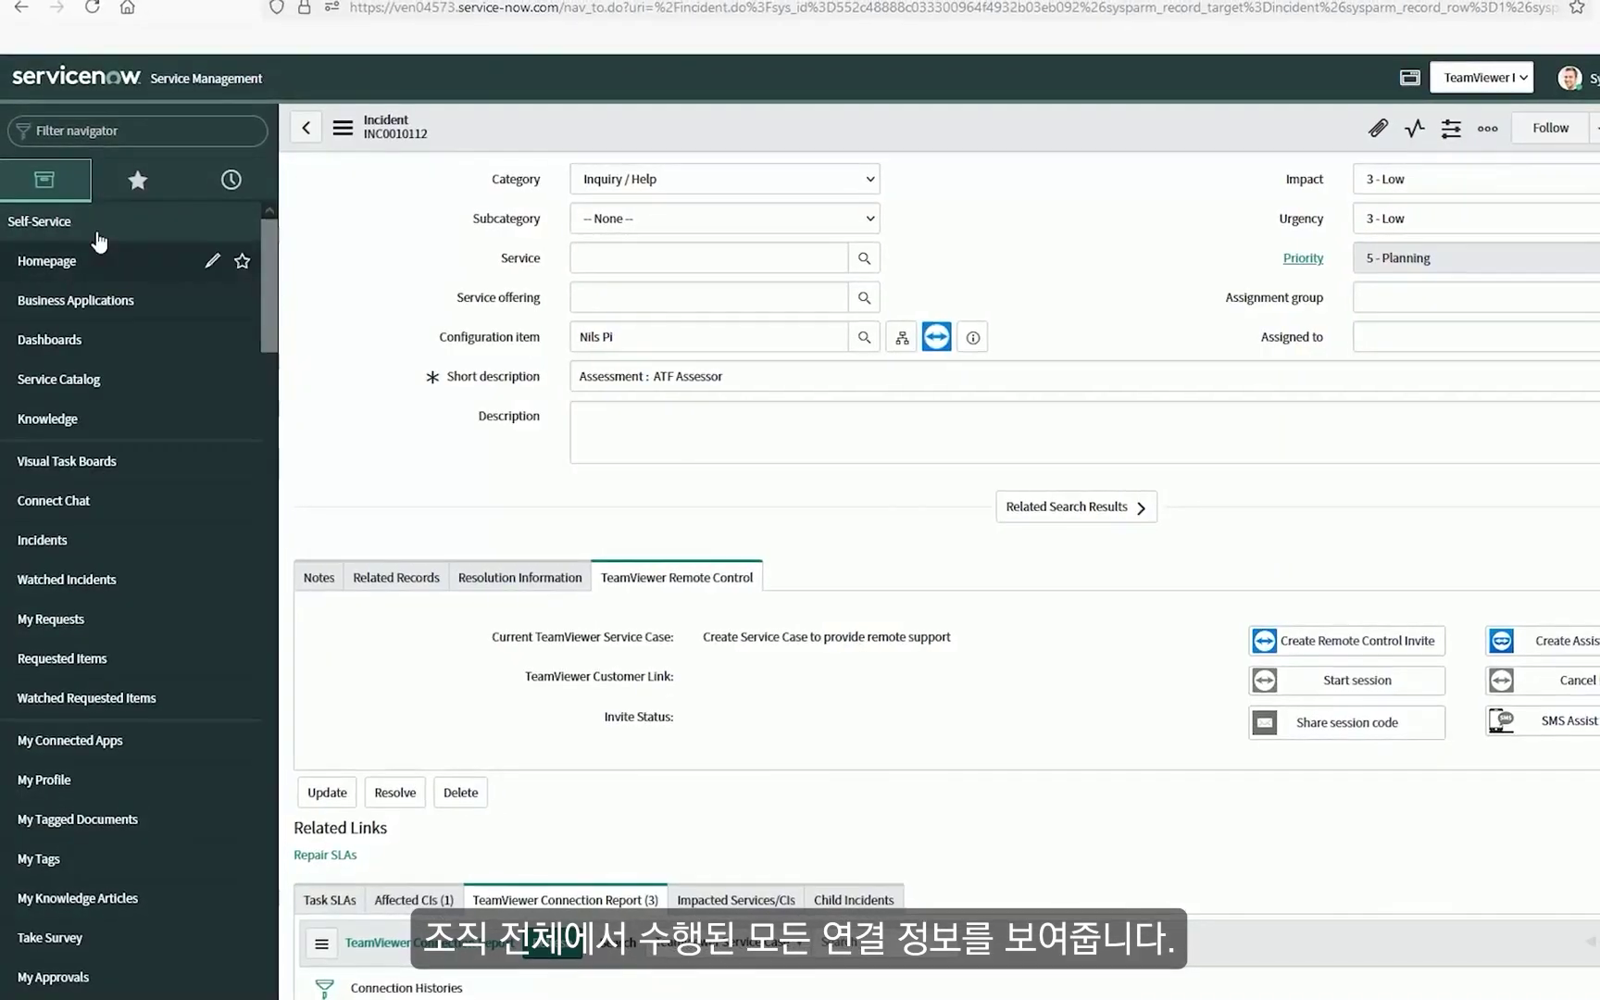
pyautogui.write('worksp')
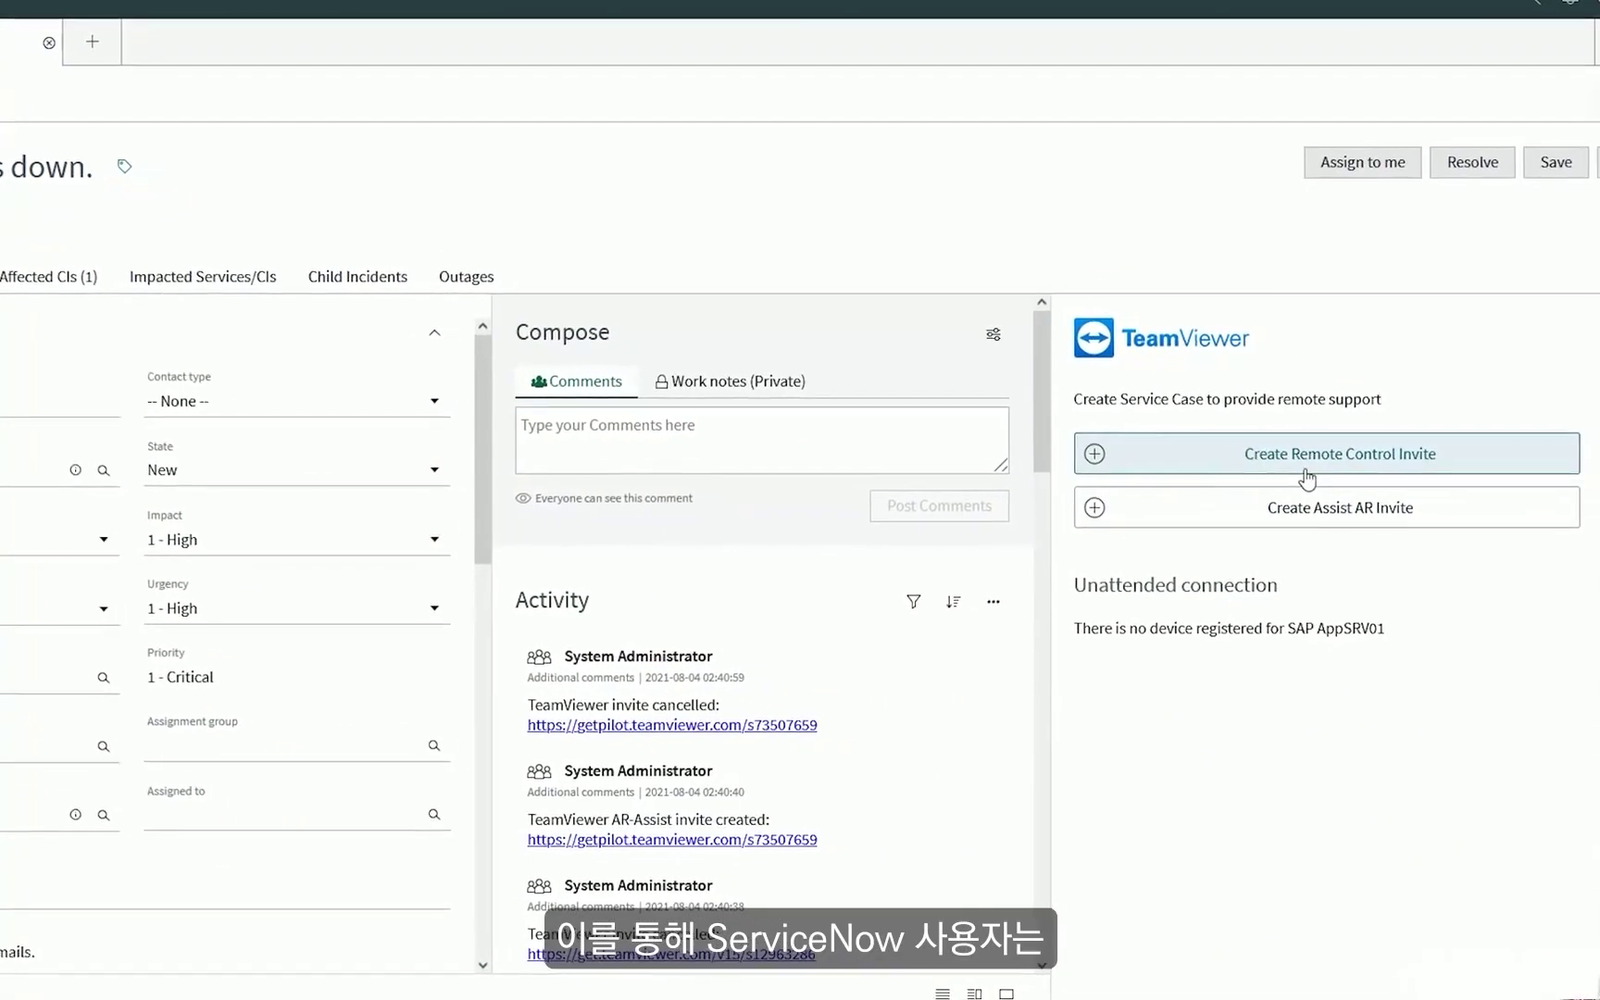
# Create and cancel test Remote Control and Assist AR invites, trying the SMS invite form for the AR invite.
pyautogui.click(1367, 463)
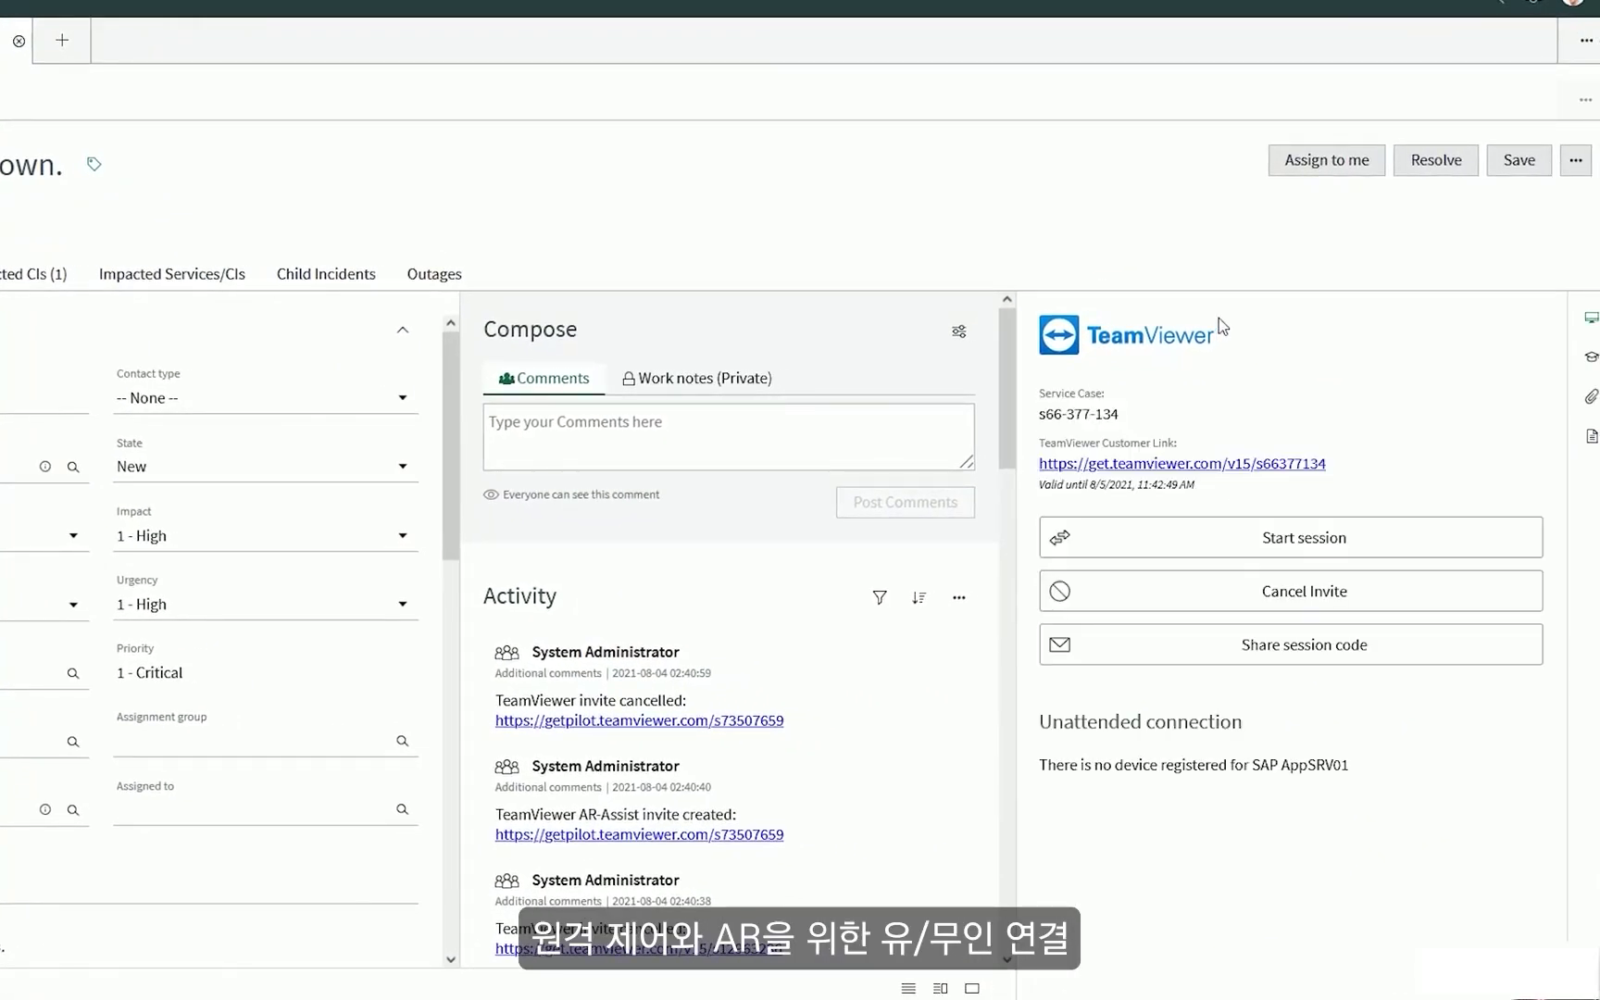
pyautogui.click(1279, 593)
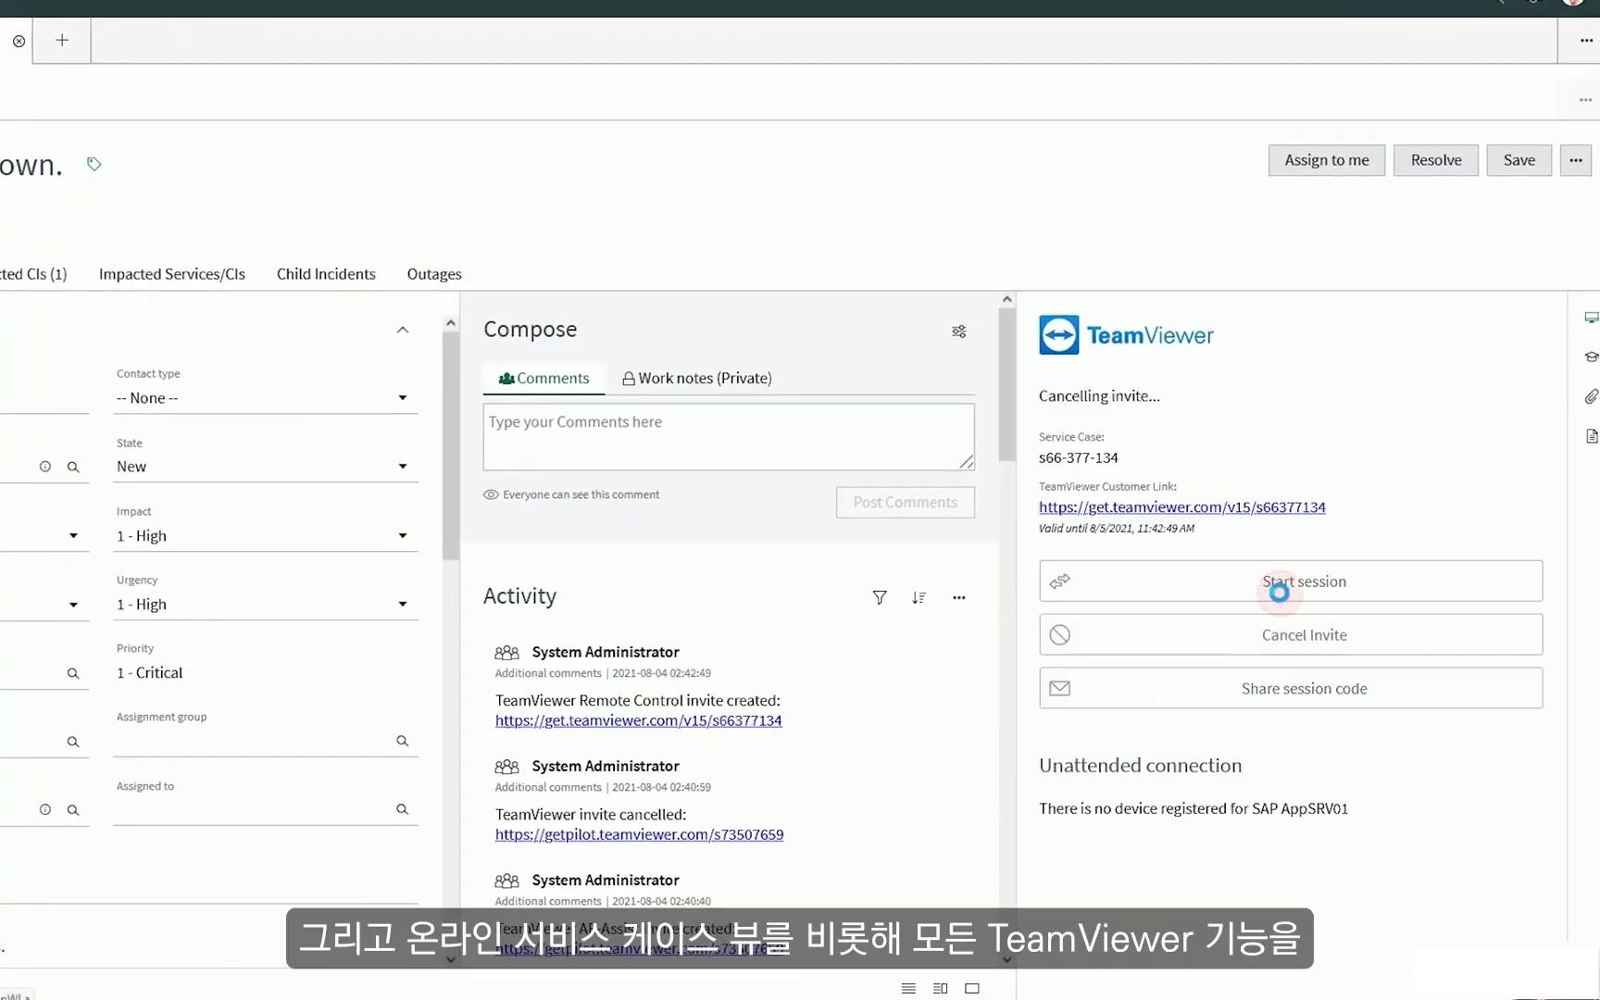
pyautogui.click(1290, 502)
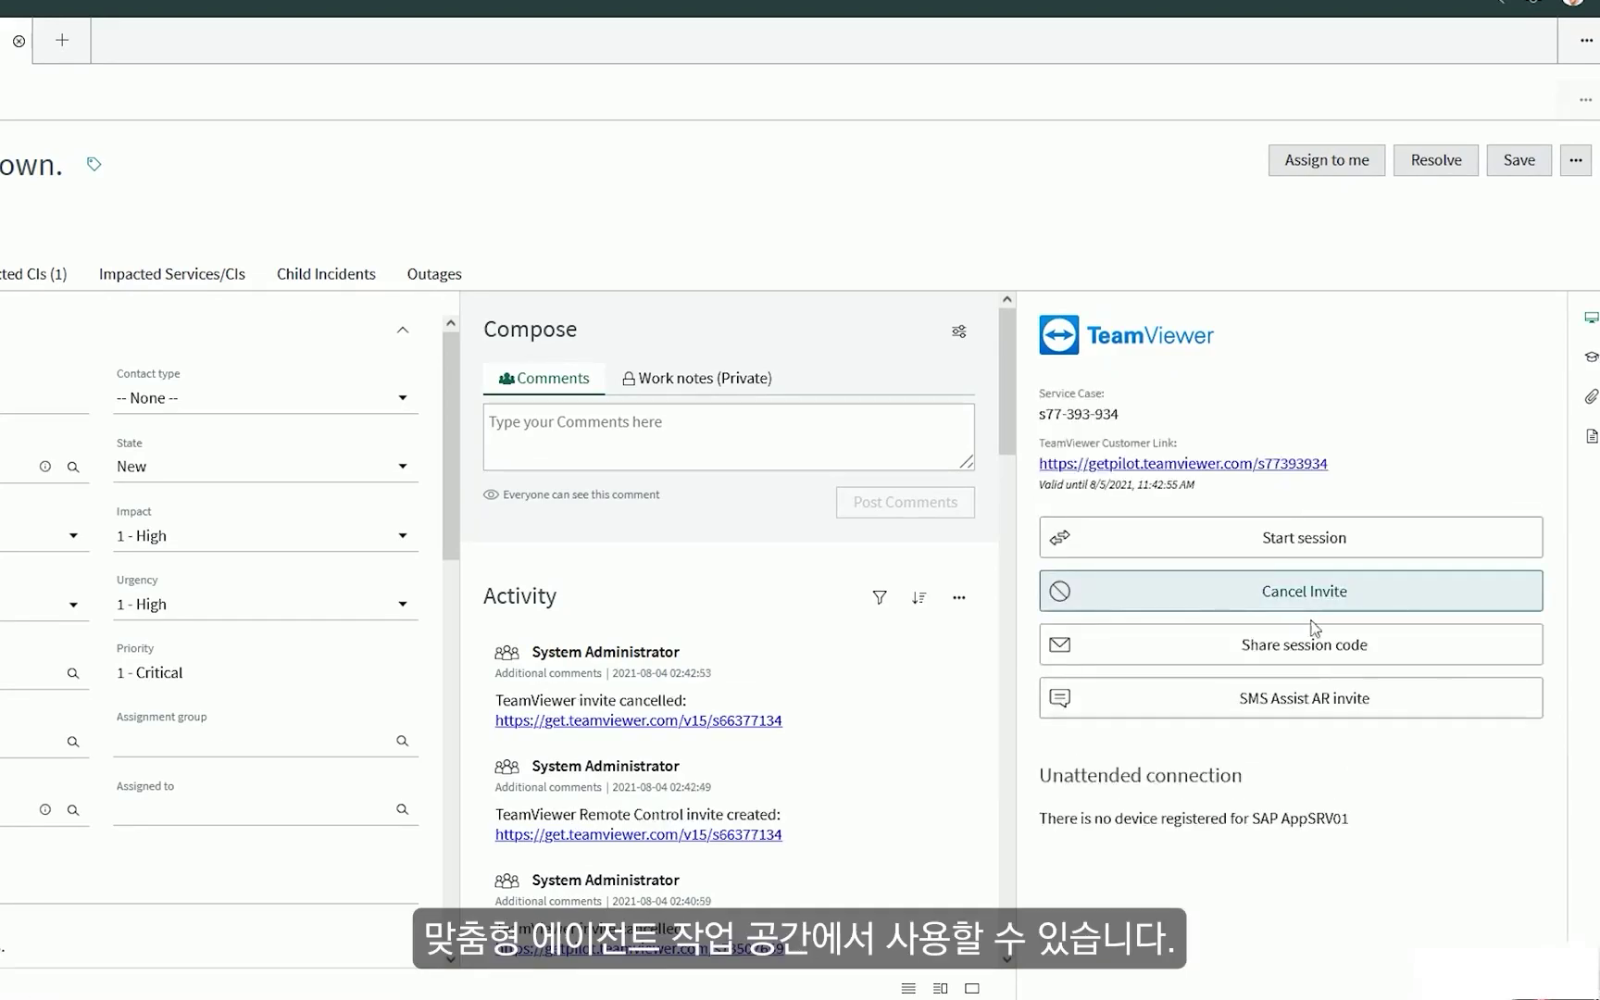
pyautogui.click(1306, 702)
pyautogui.click(1204, 769)
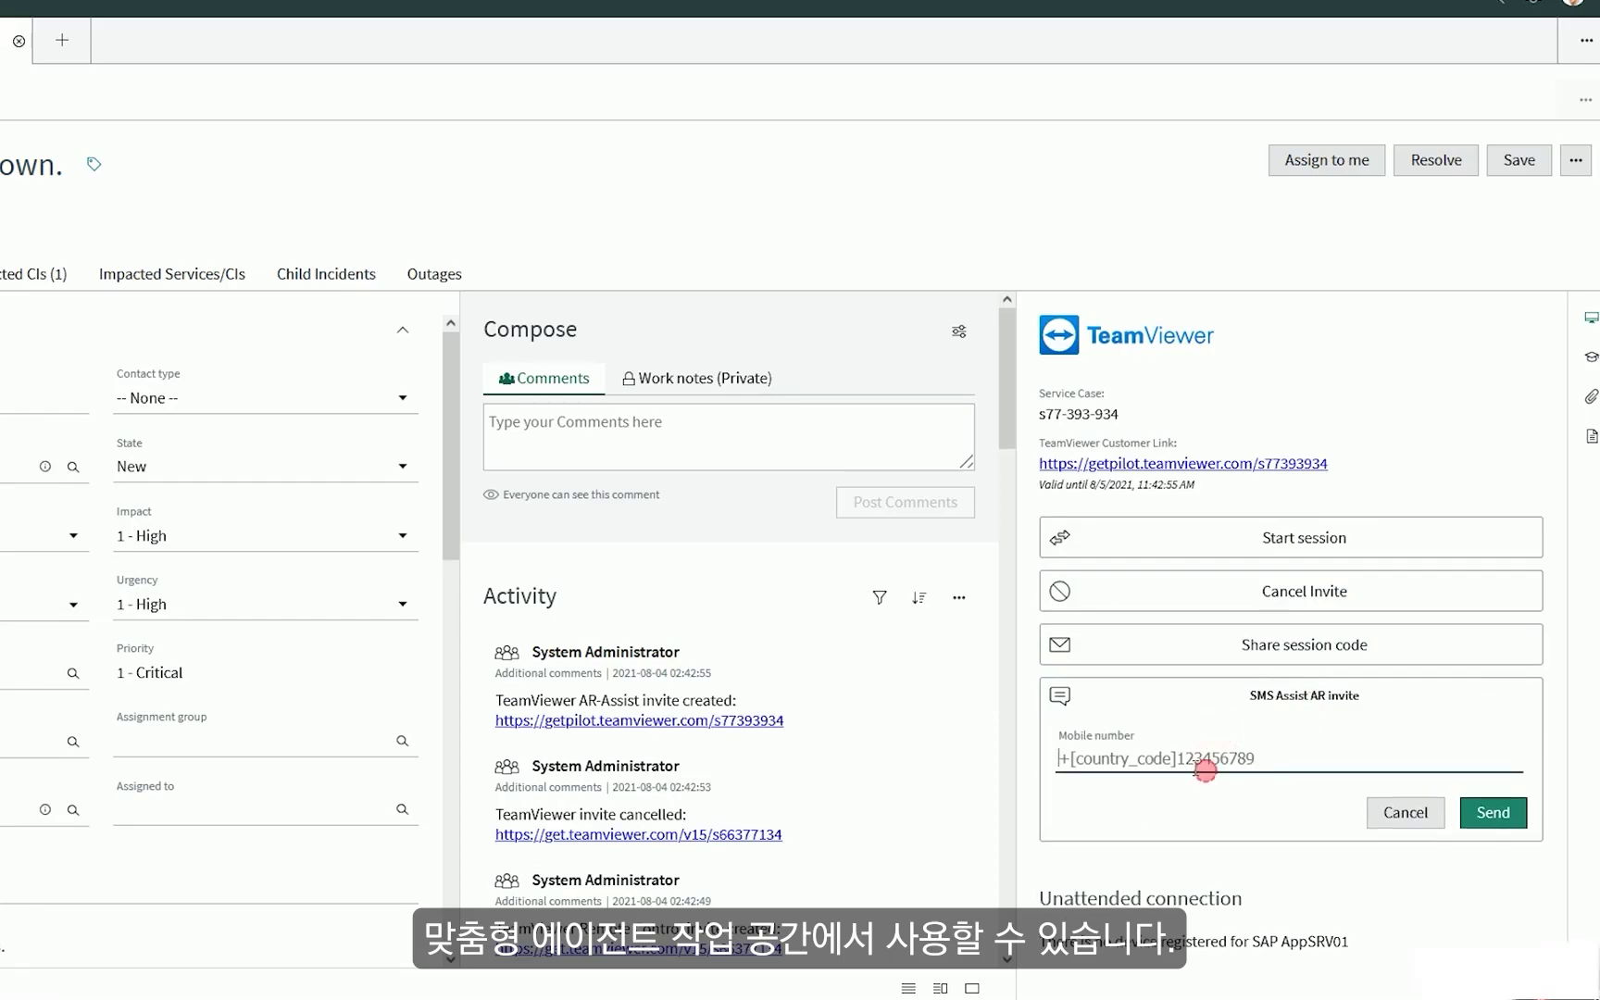
pyautogui.write('+4916012345678\u200b9')
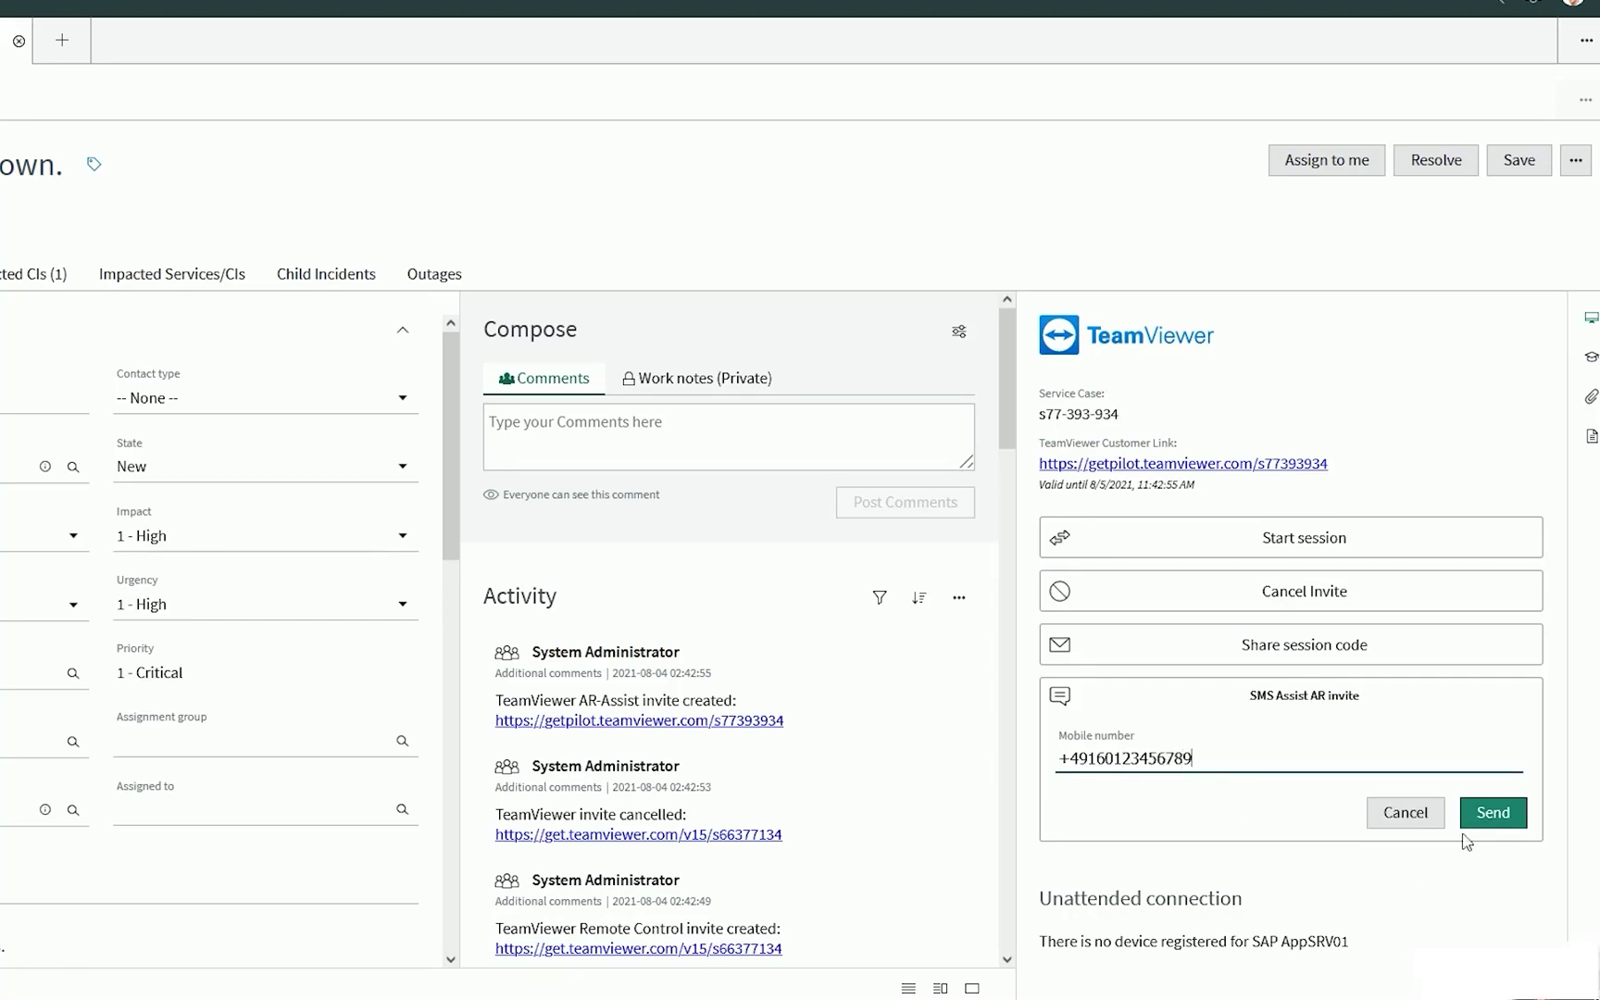
pyautogui.click(1493, 813)
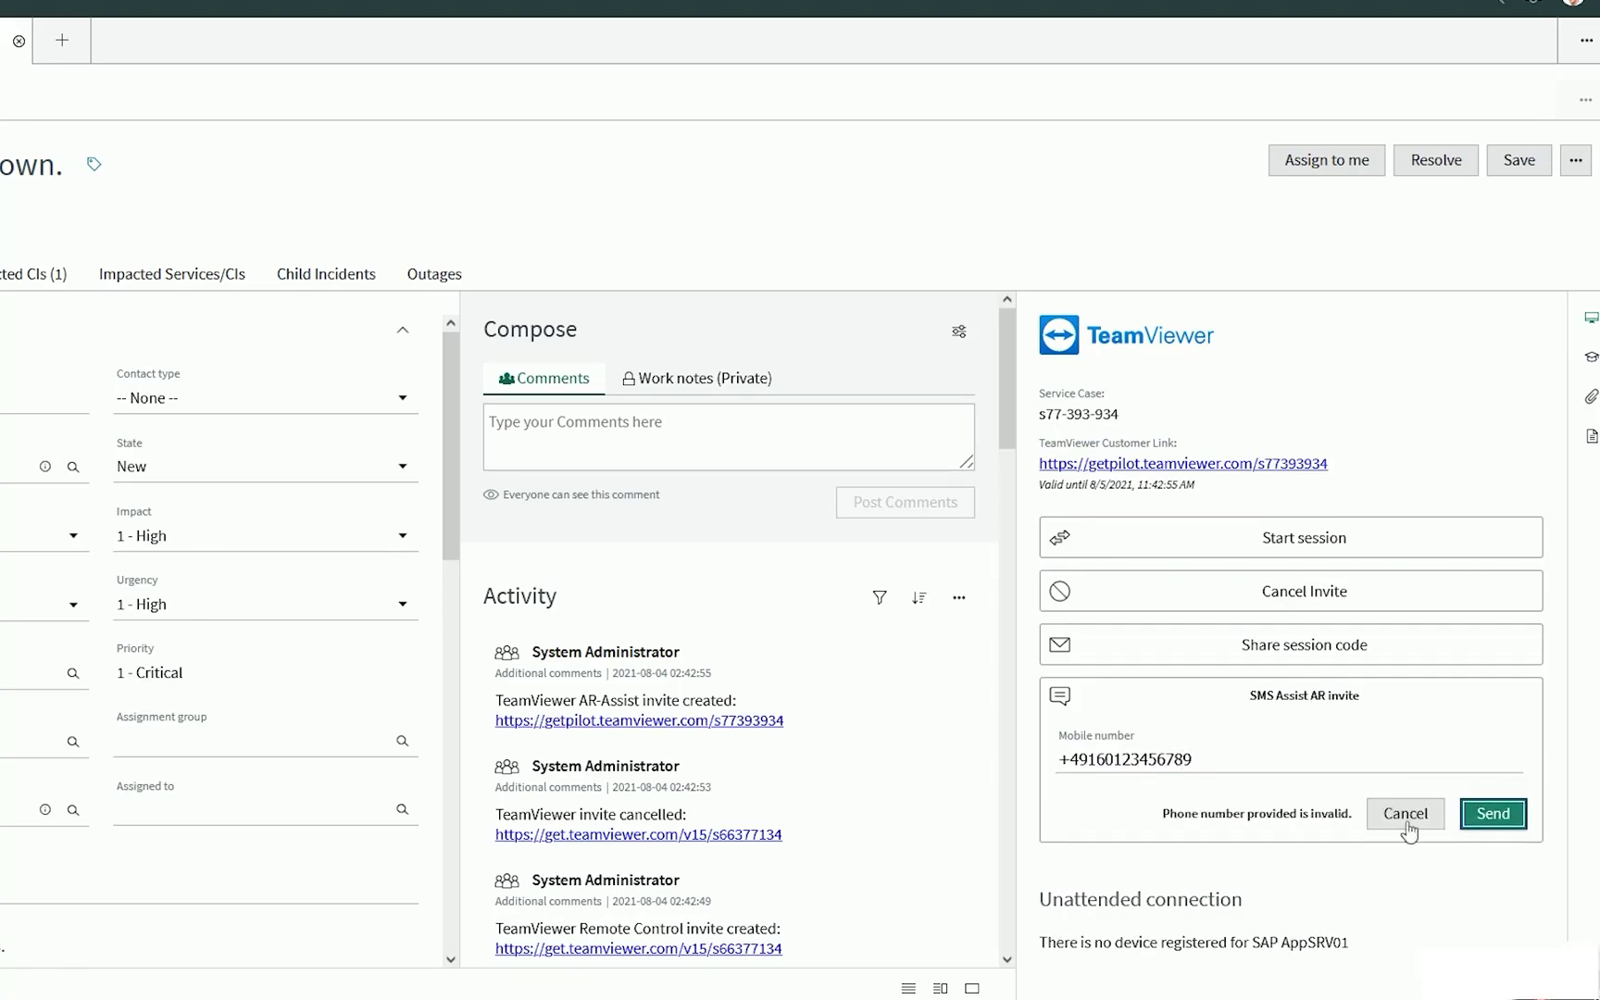
pyautogui.click(1395, 827)
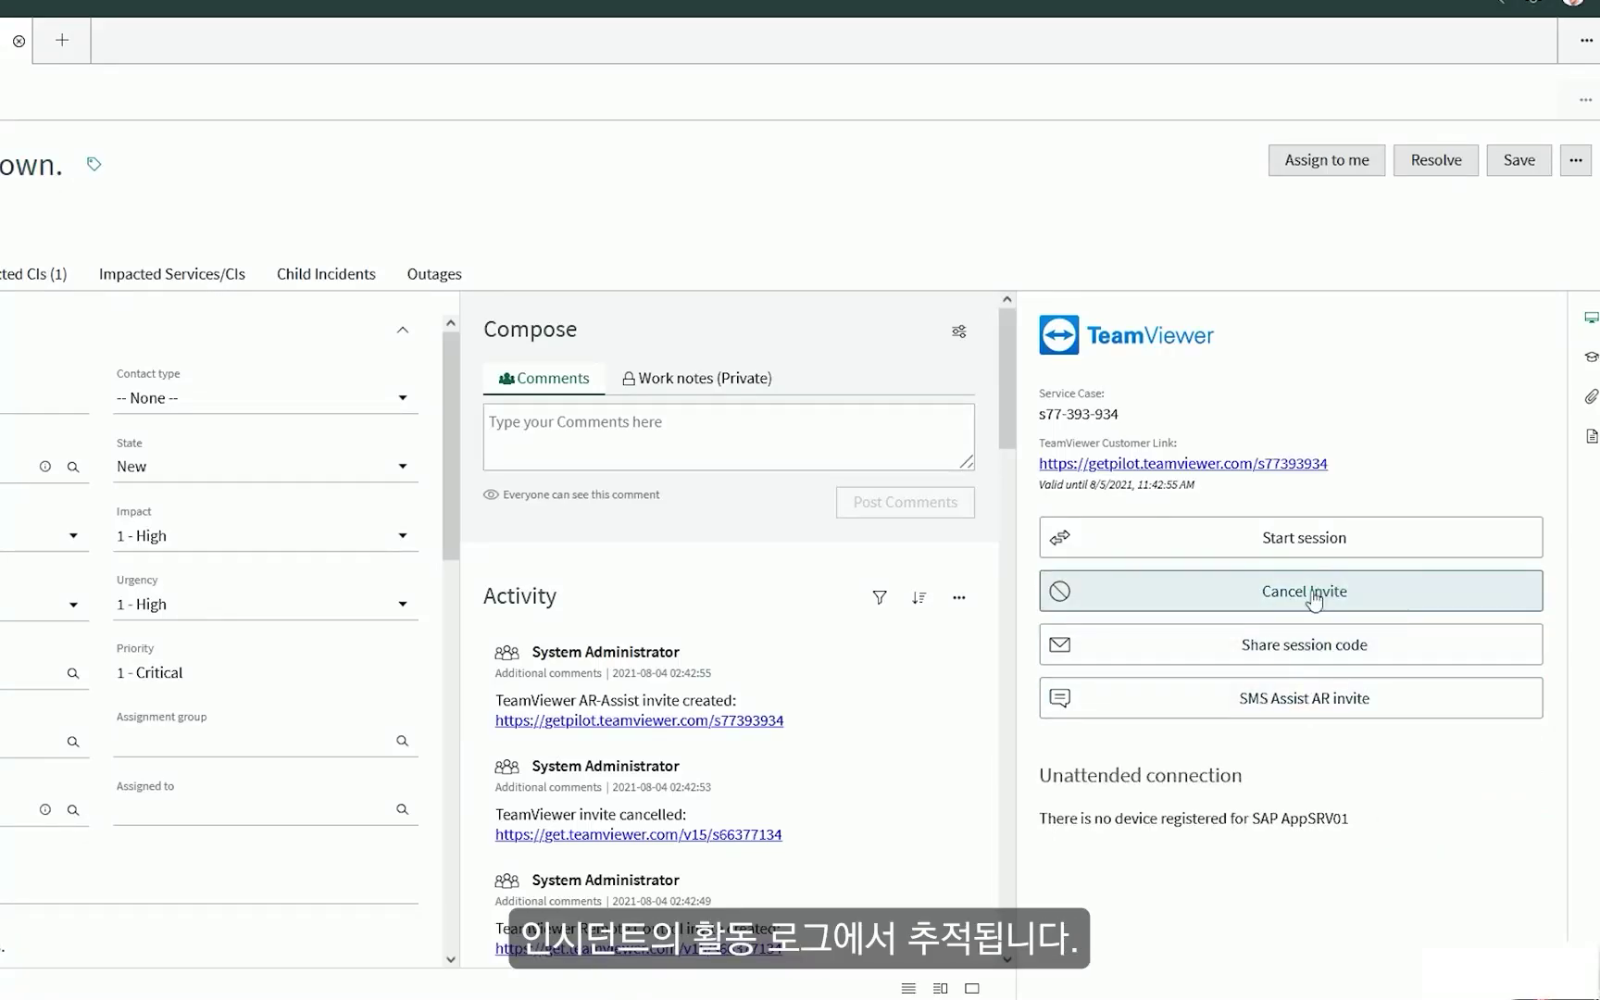
pyautogui.click(1321, 597)
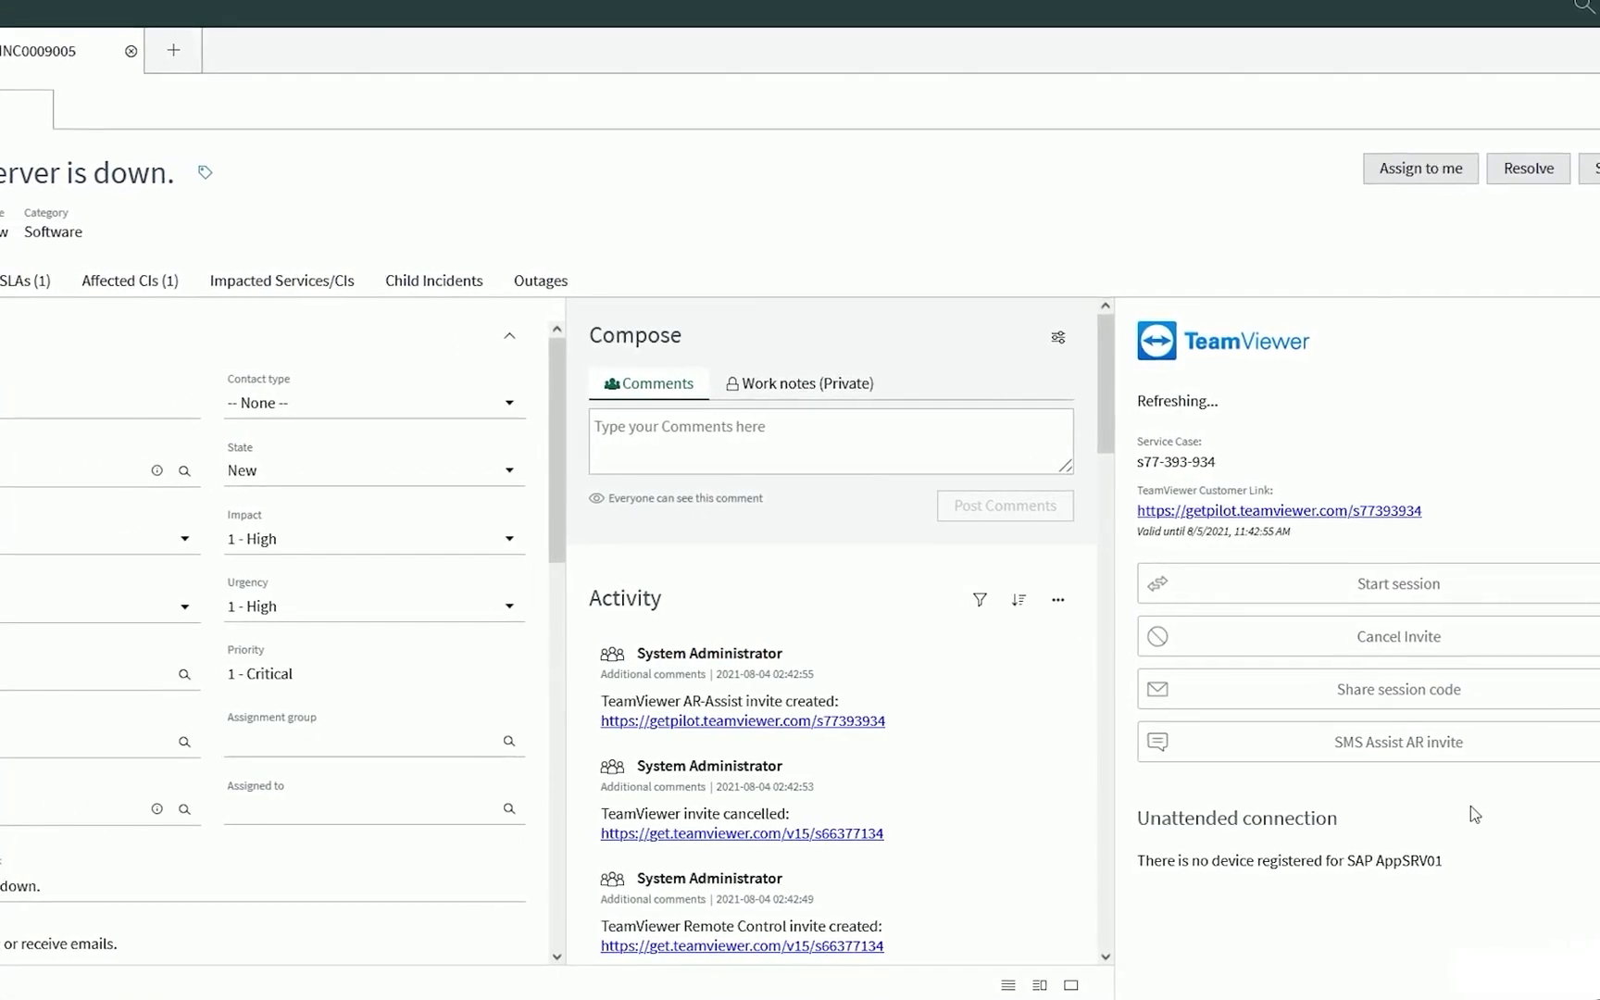
# Set the configuration item to Nils Pi, initiate a connection, and open the TeamViewer integration guide.
pyautogui.click(87, 808)
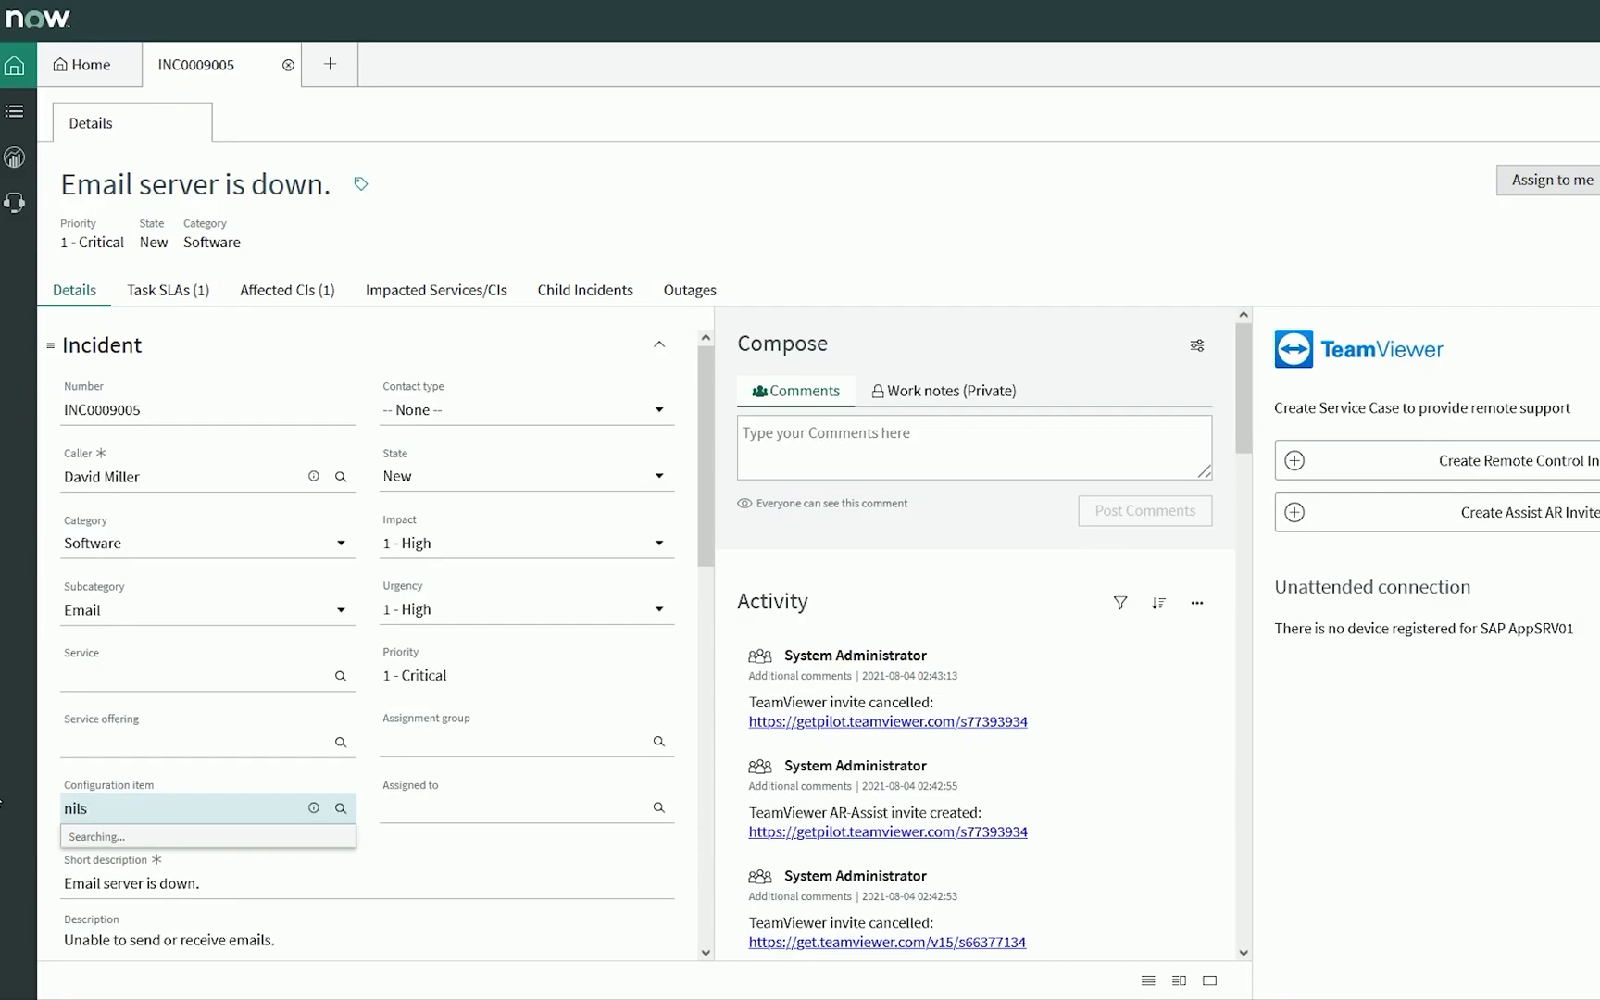
pyautogui.write('nils')
pyautogui.click(102, 861)
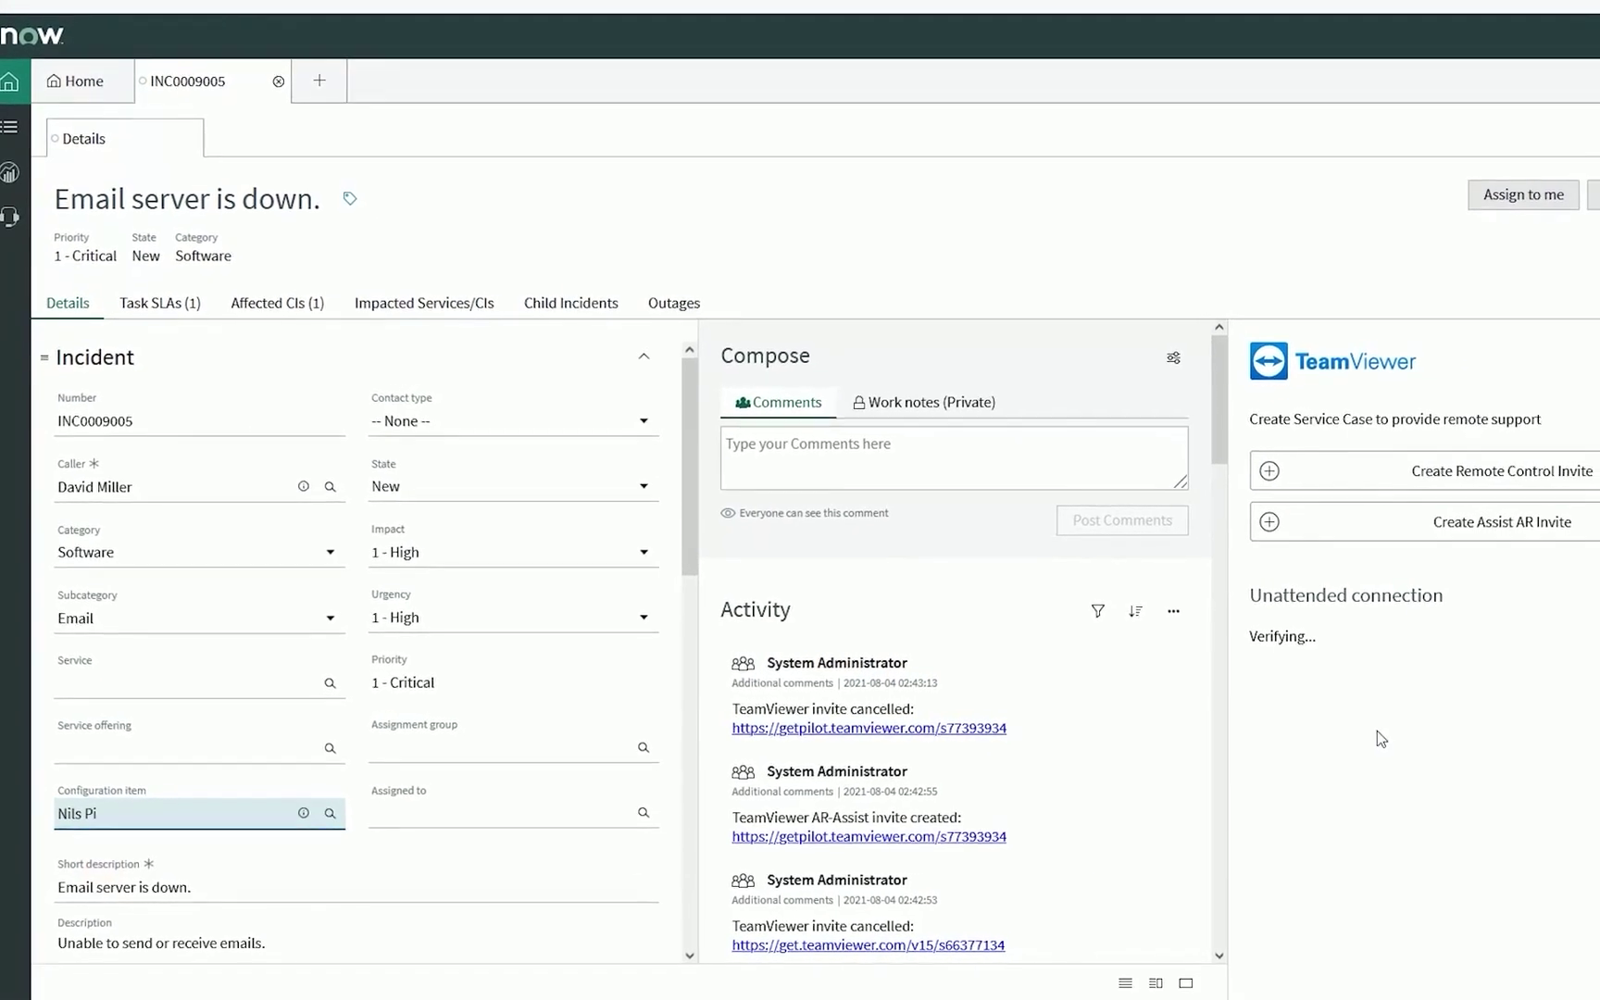
pyautogui.click(1463, 654)
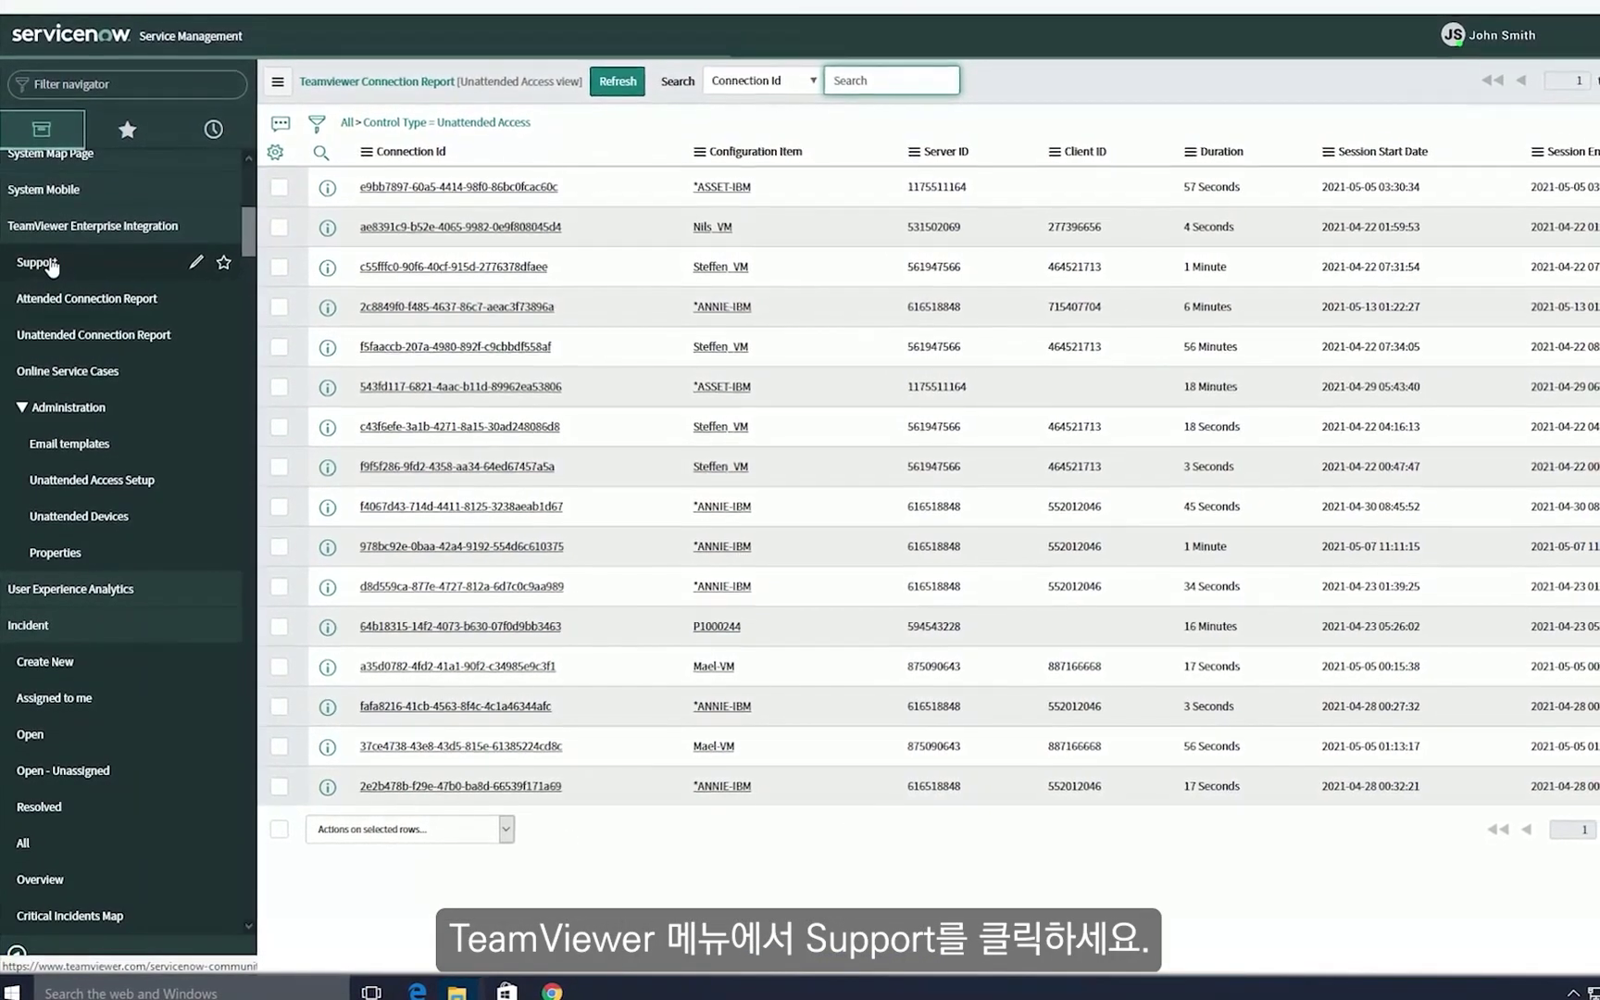
pyautogui.click(46, 259)
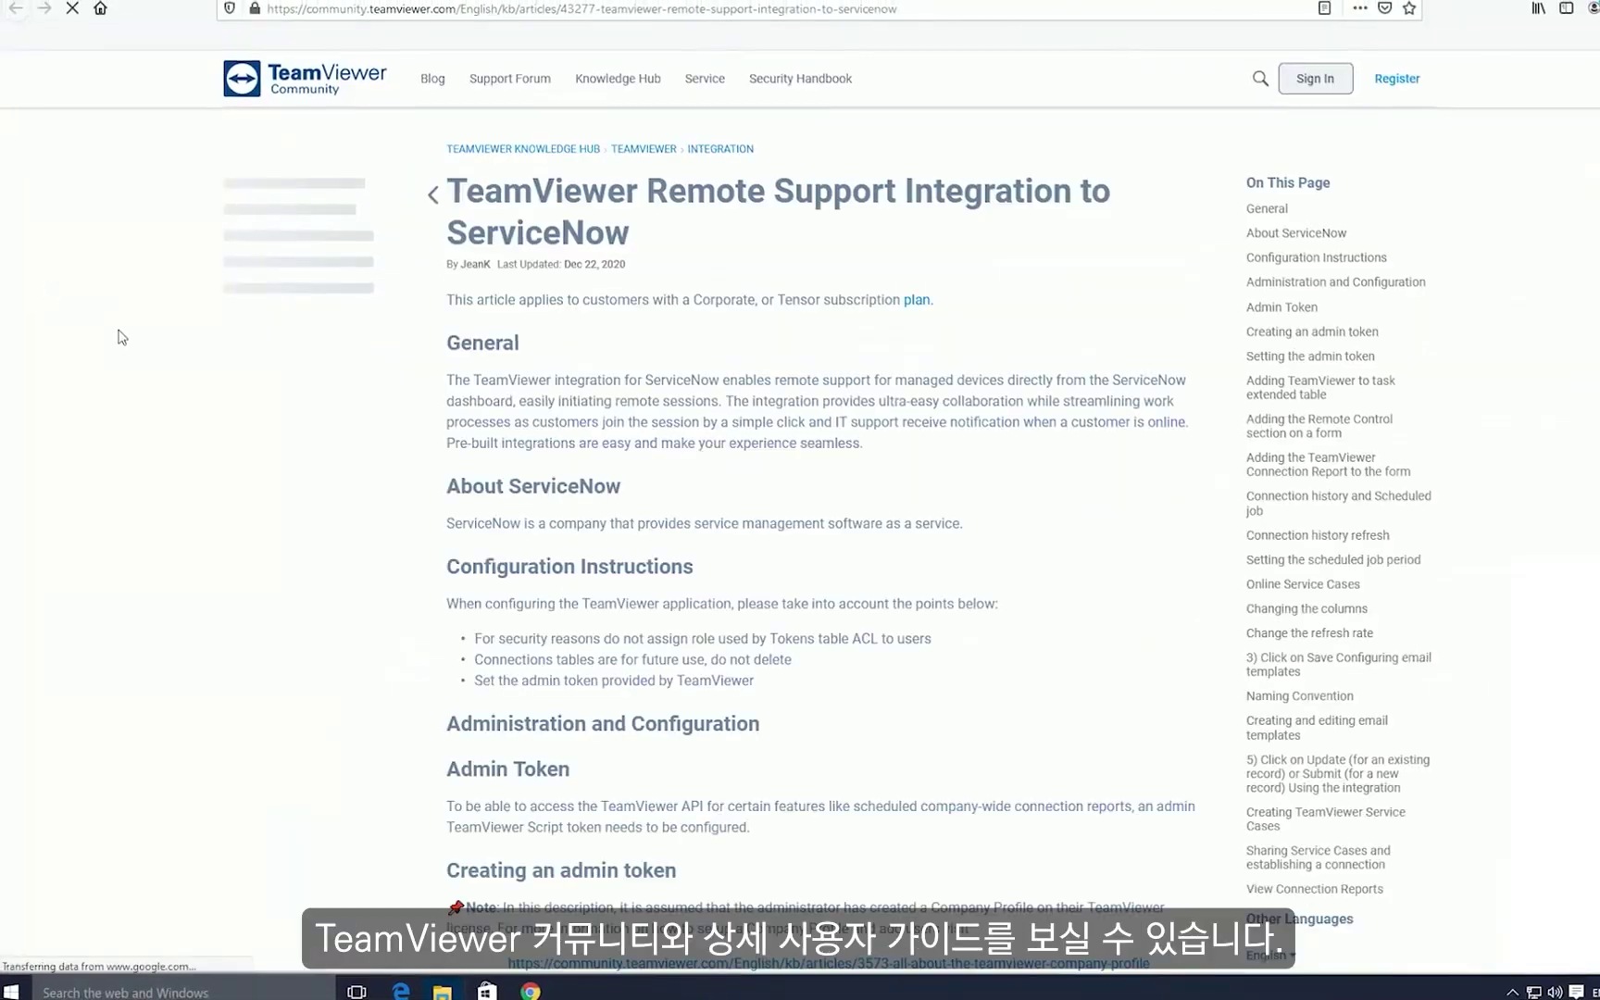